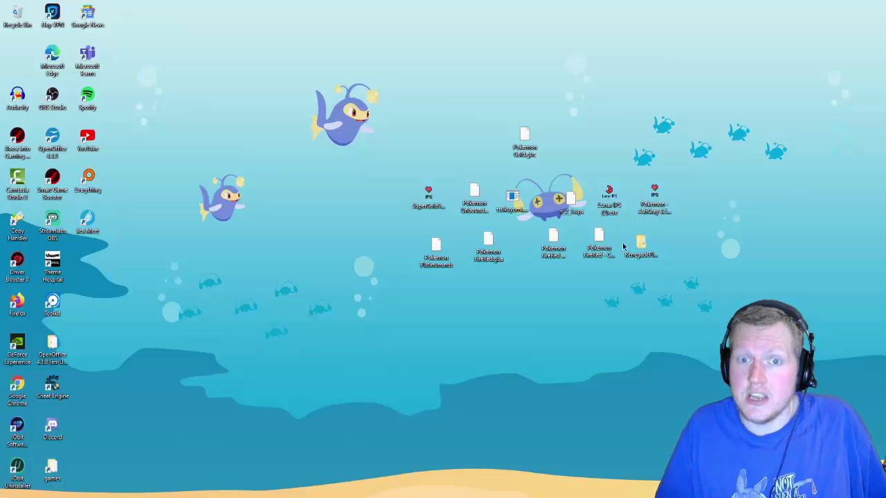
Open Lunar IPS and apply the SuperGold97_6_22.ips patch to Pokemon Gold.gbc
double_click(611, 208)
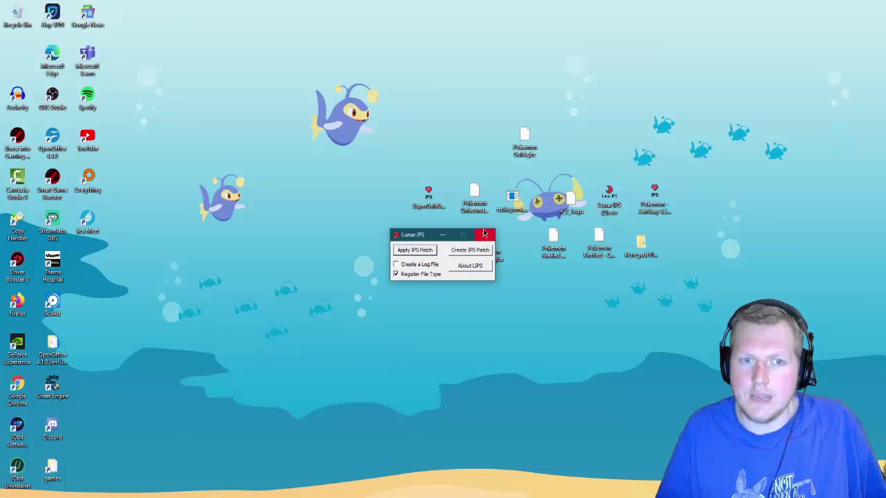
left_click(414, 252)
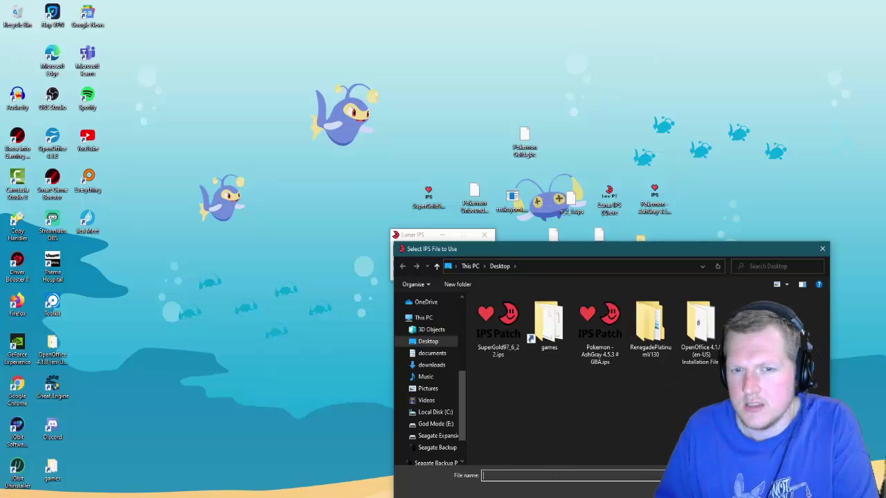
double_click(494, 349)
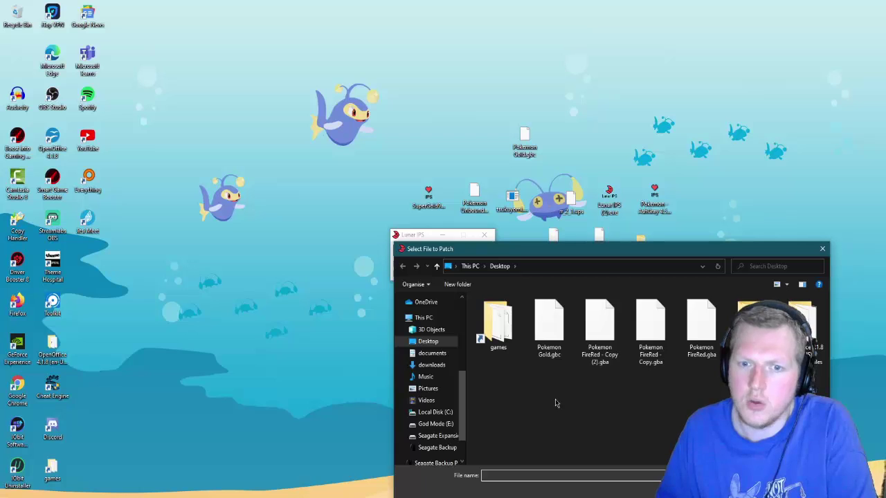
double_click(558, 346)
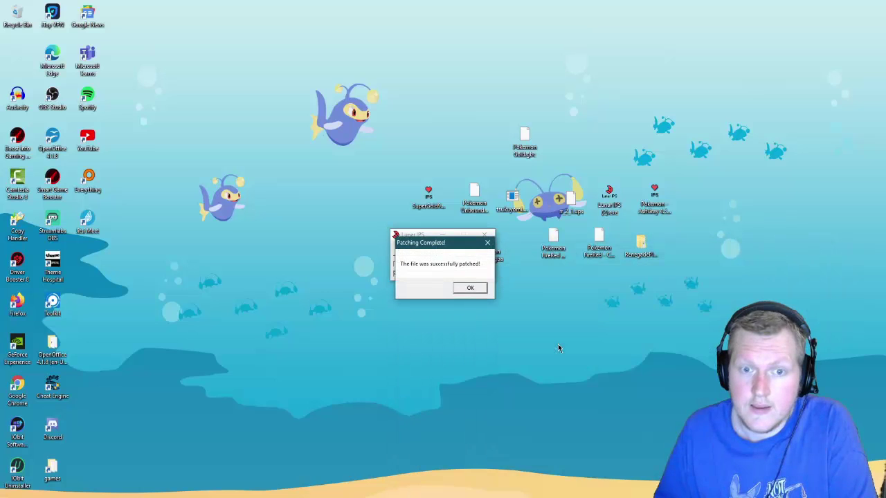
left_click(470, 288)
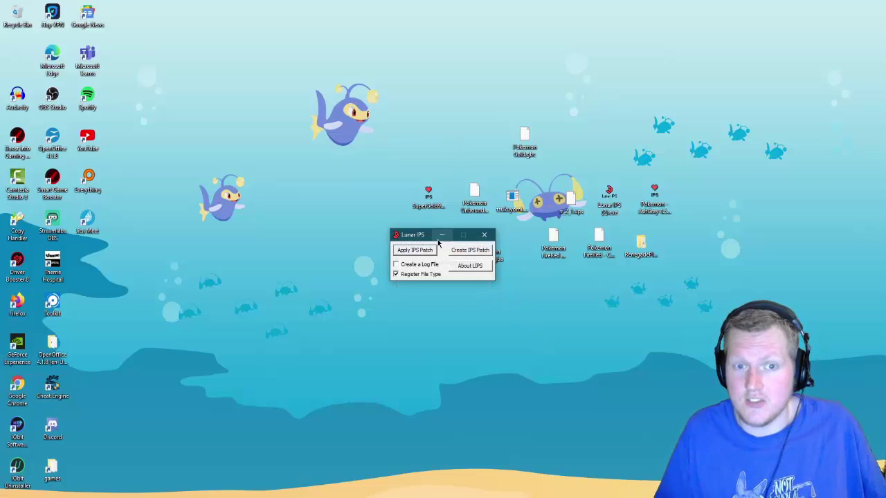
Apply the Pokemon - AshGray 4.5.3 # GBA.ips patch to Pokemon FireRed.gba and close the patcher
left_click(415, 250)
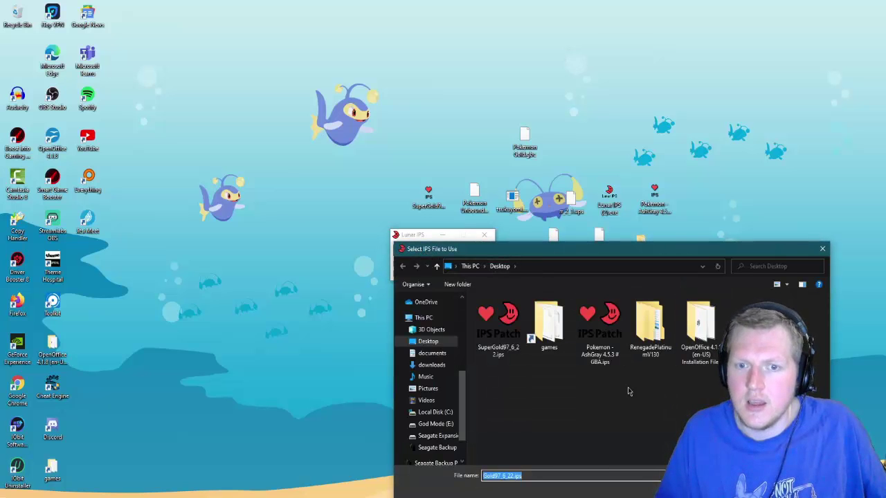
double_click(611, 357)
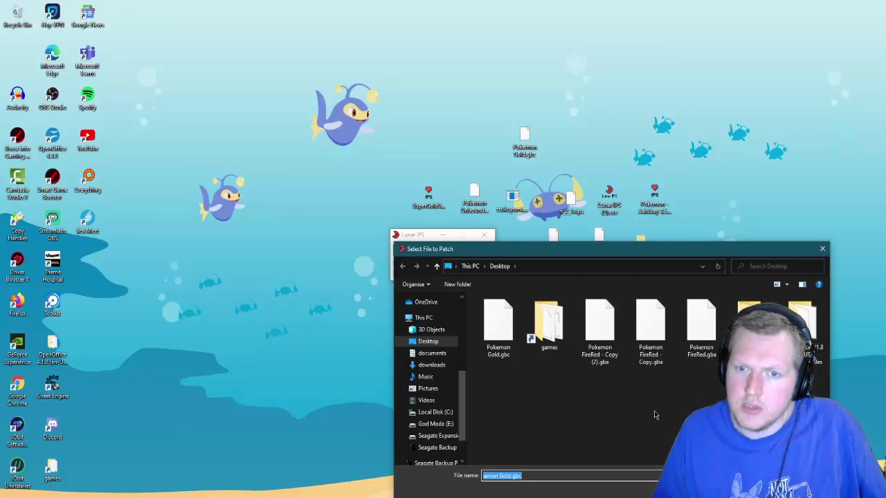
double_click(701, 354)
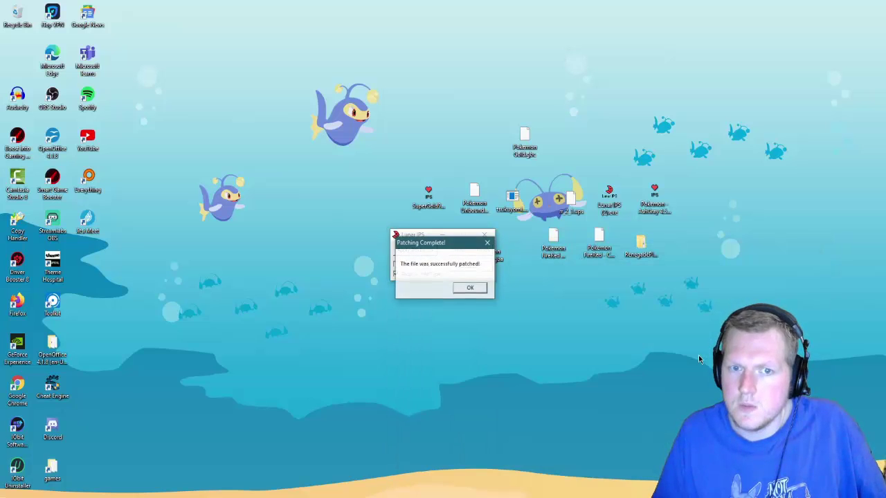
left_click(462, 289)
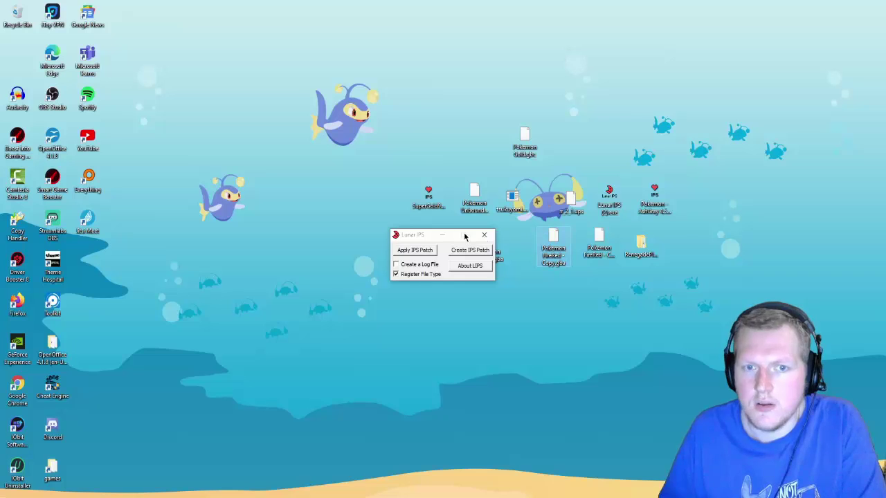
left_click_drag(425, 235, 489, 343)
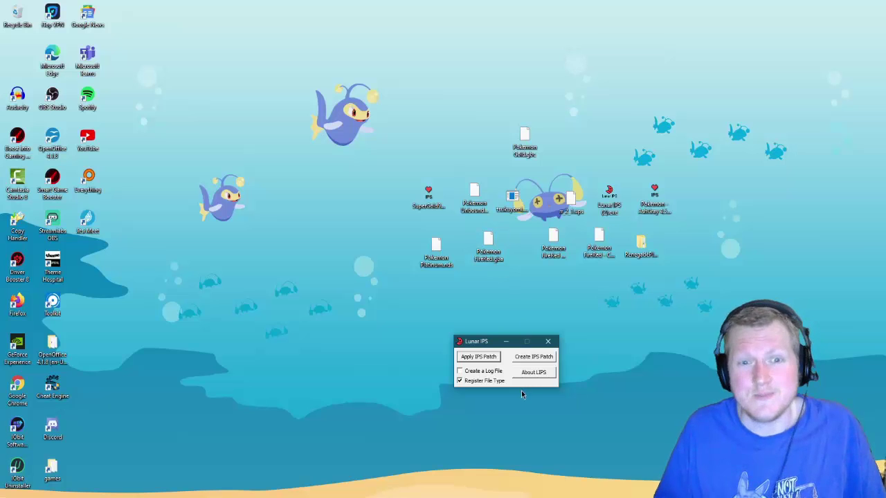
left_click(550, 342)
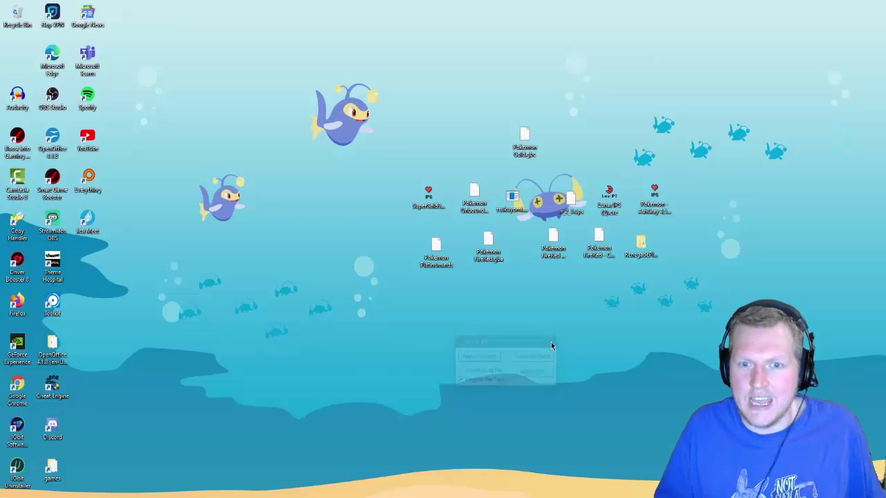
Copy the name of the SuperGold97_6_22.ips patch file without its extension
right_click(430, 208)
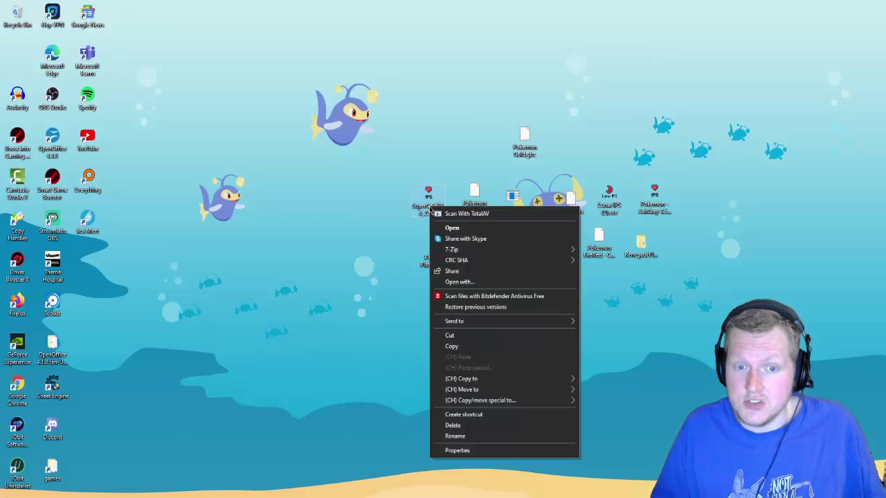
right_click(428, 204)
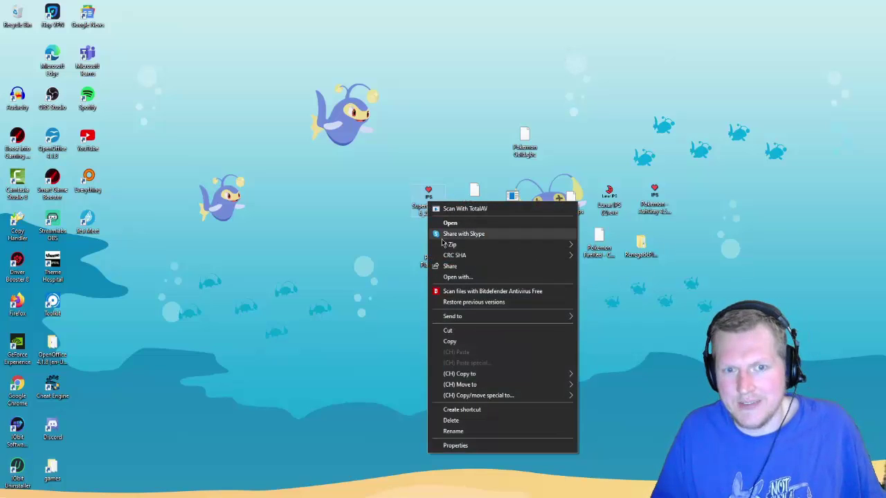
left_click(457, 431)
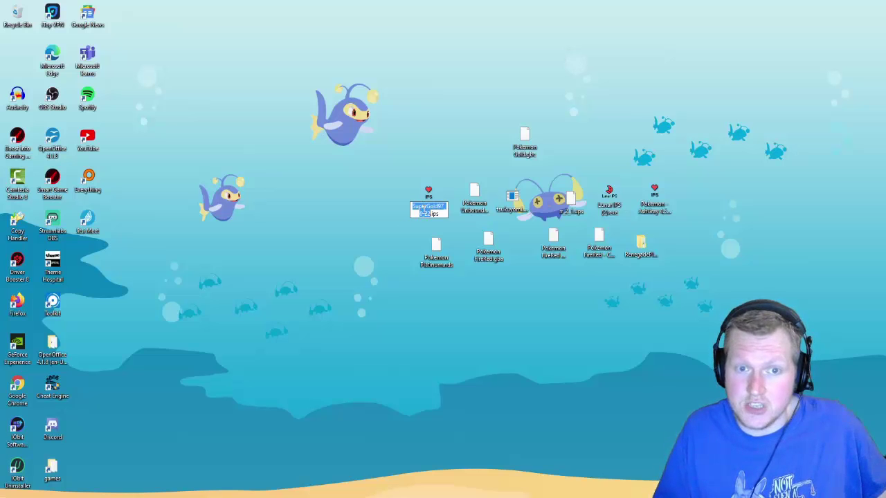
right_click(424, 210)
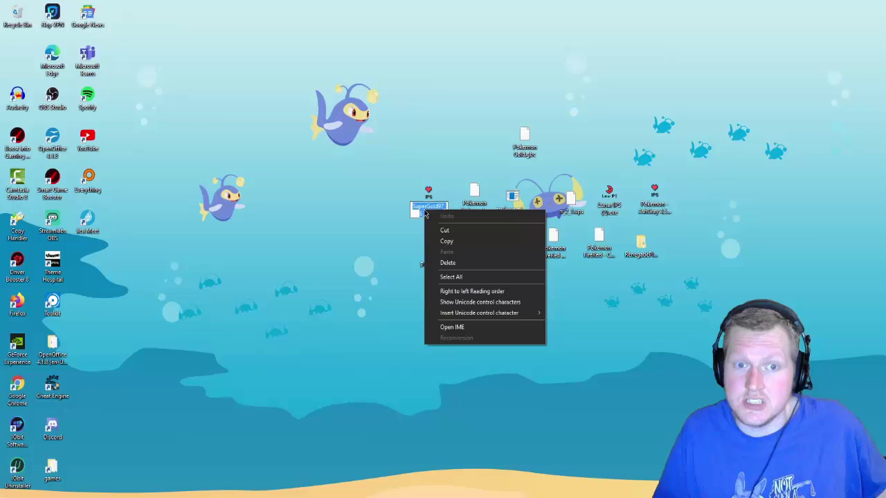
left_click(445, 241)
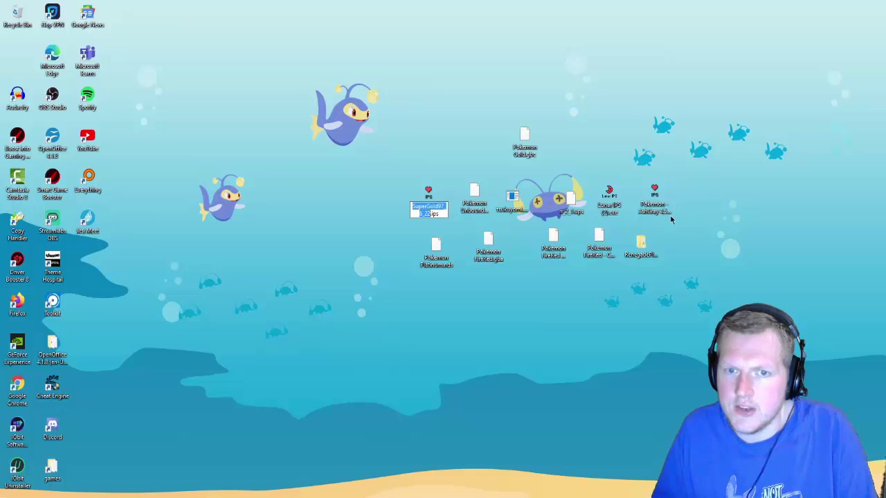
Rename Pokemon Gold.gbc as Pokemon SuperGold97_6_22.gbc, replacing only the word Gold with the copied patch name
right_click(524, 158)
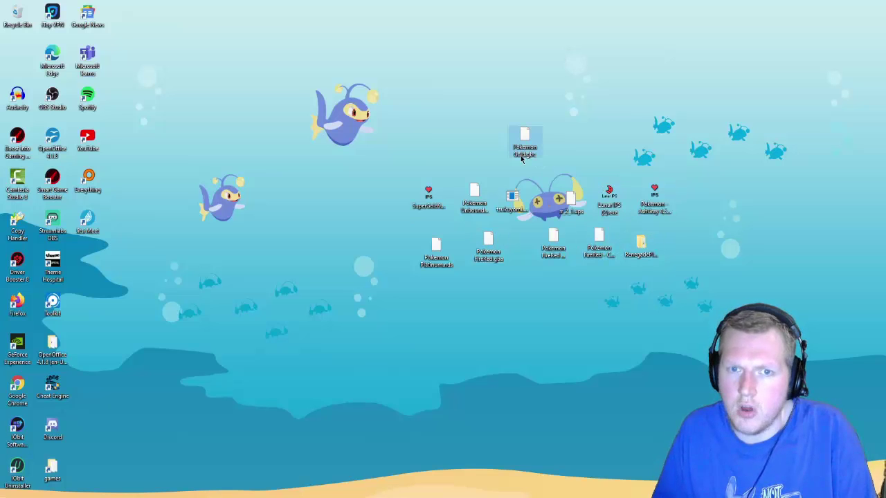
left_click(524, 158)
right_click(524, 157)
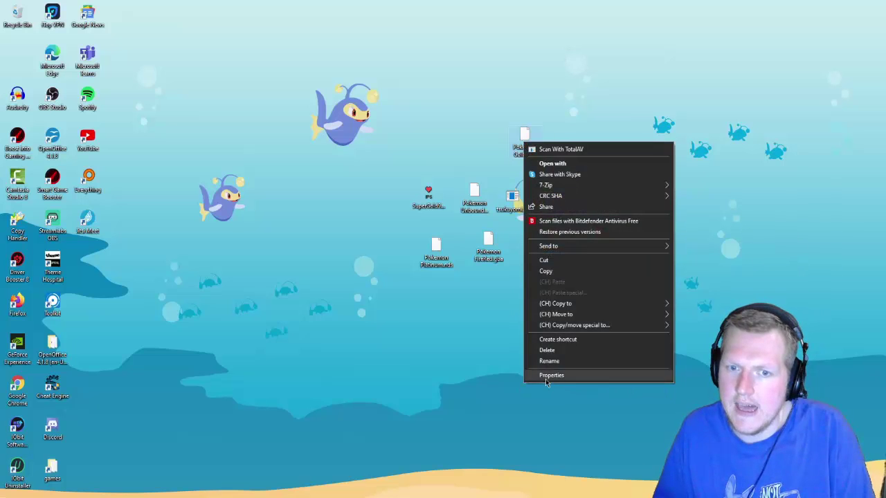
left_click(549, 360)
right_click(529, 148)
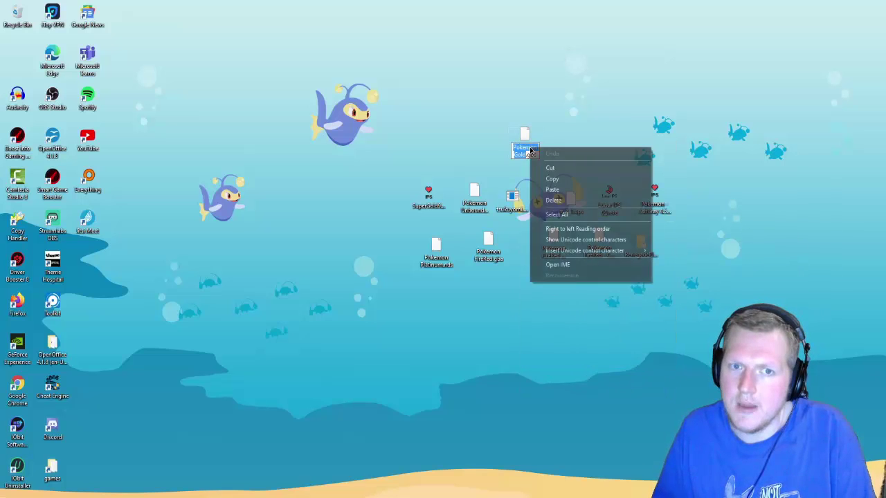
left_click(526, 150)
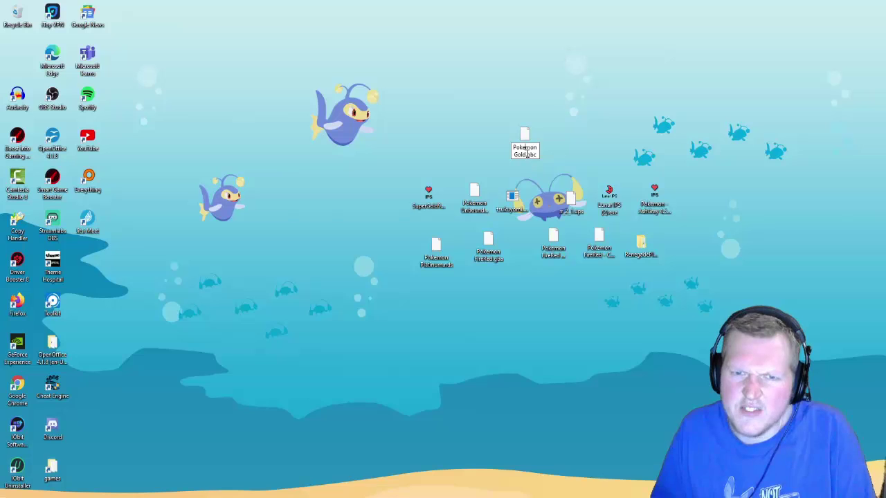
left_click_drag(528, 155, 504, 155)
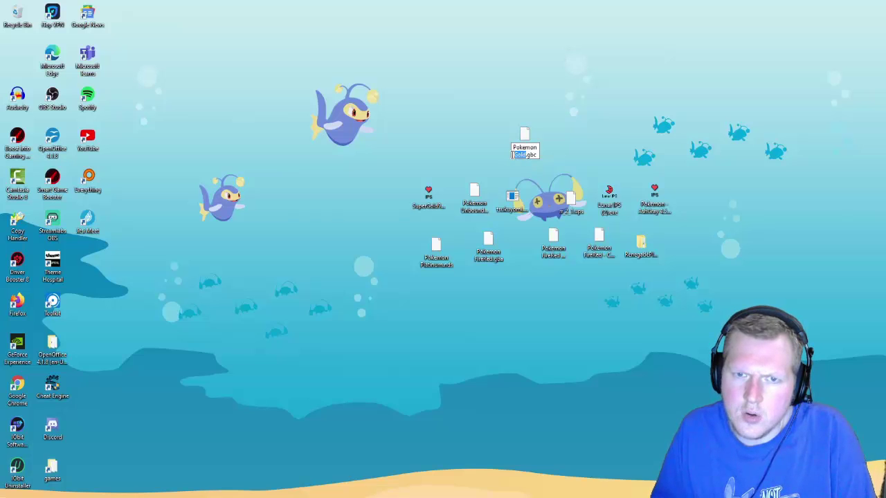
right_click(521, 156)
left_click(544, 197)
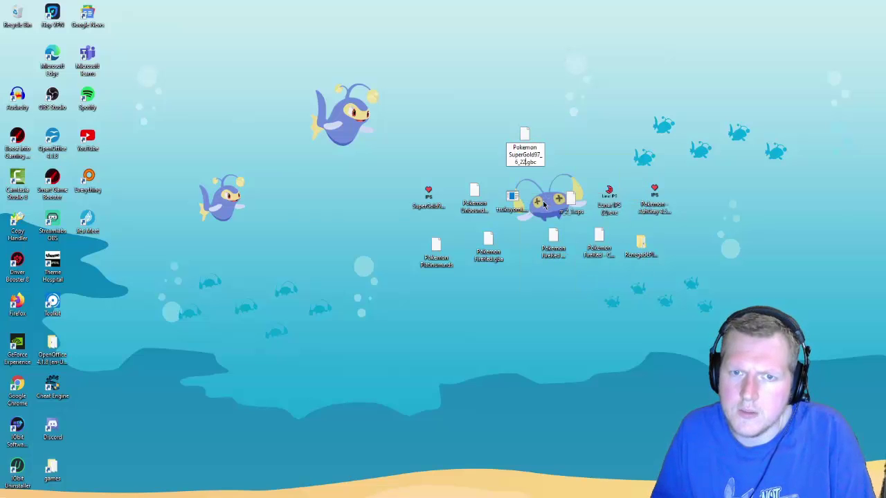
left_click(559, 154)
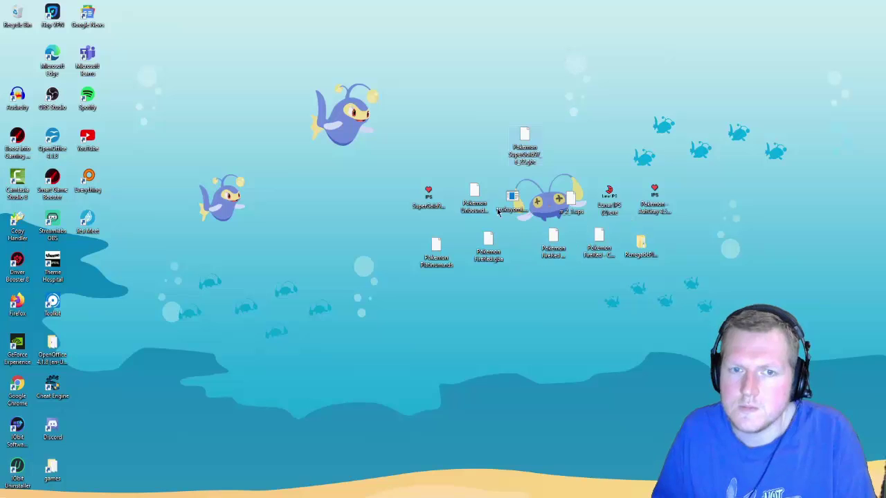
Copy the name of the AshGray 4.5.3 patch file on the desktop without its extension
left_click(669, 207)
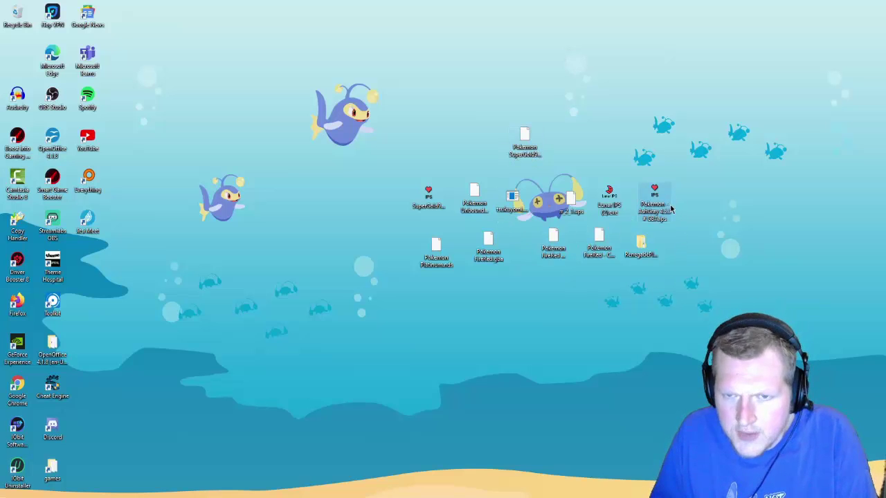
right_click(661, 218)
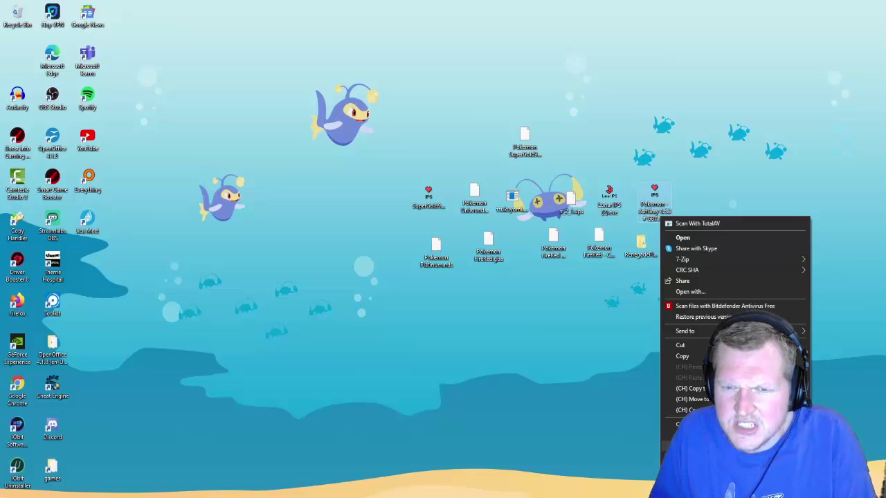
left_click(685, 446)
right_click(657, 219)
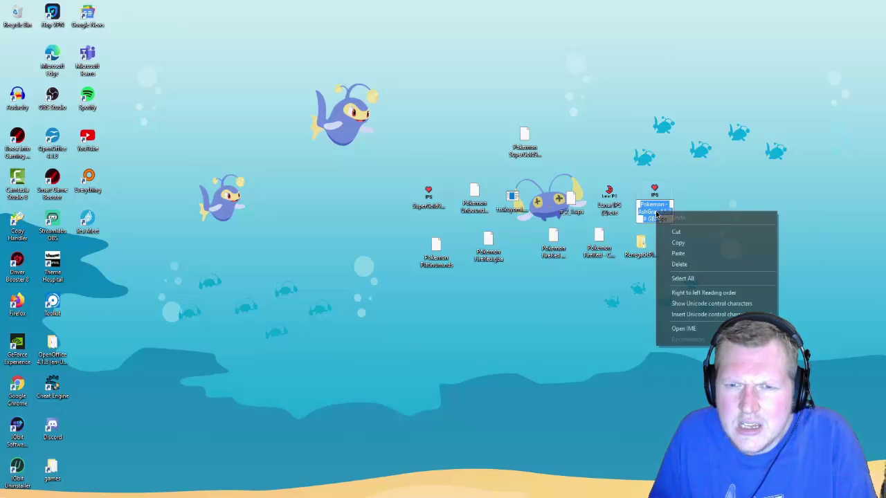
left_click(685, 243)
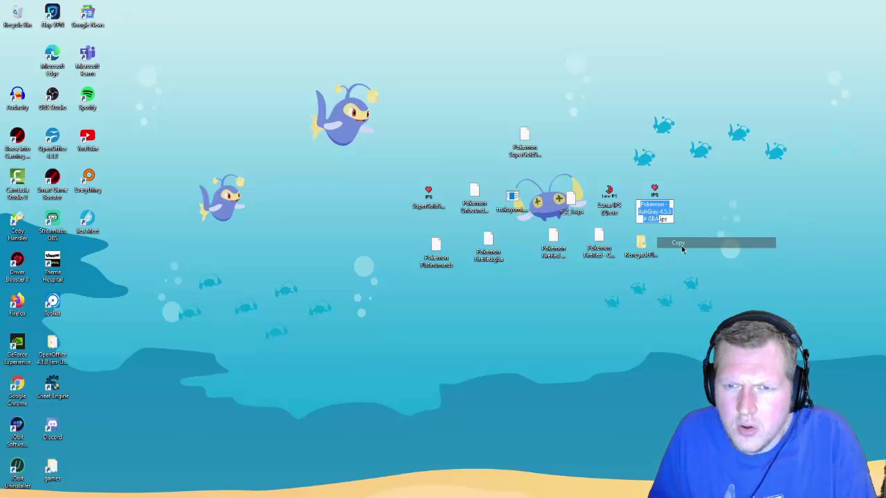
Rename Pokemon FireRed.gba as Pokemon - AshGray 4.5.3.gba, pasting the copied patch name and removing its # GBA ending
right_click(496, 261)
left_click(521, 477)
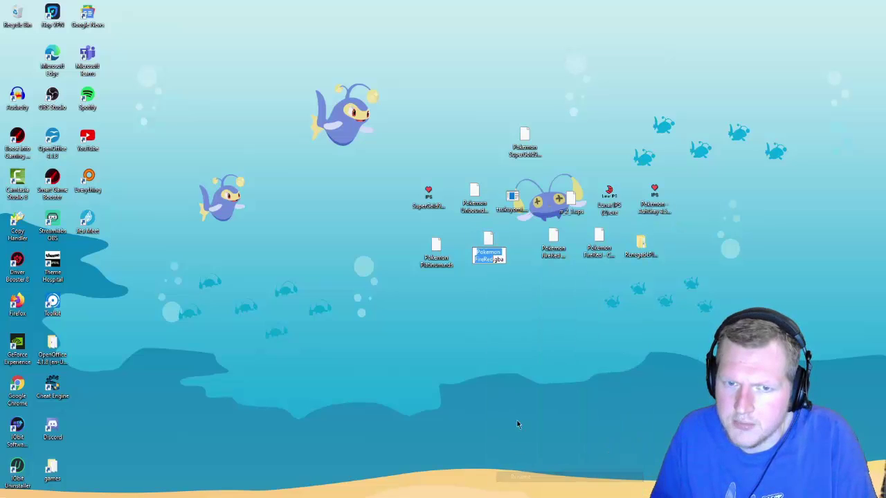
right_click(484, 255)
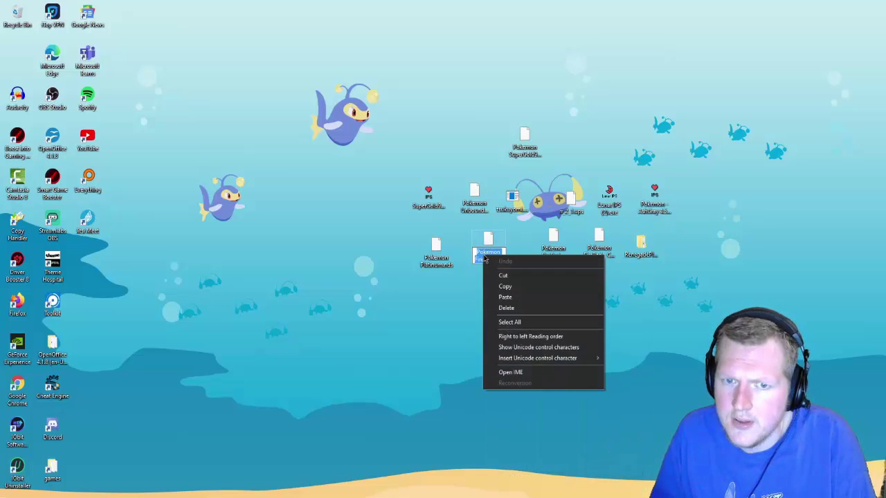
left_click(509, 297)
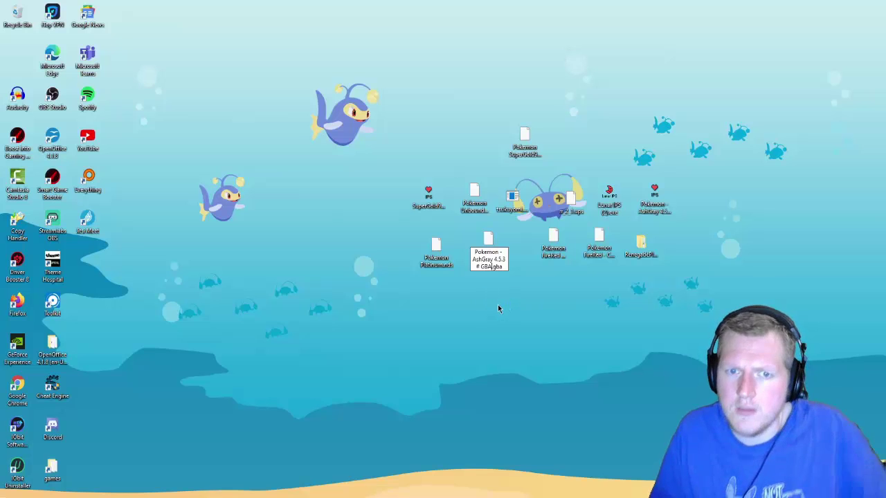
key("BackSpace")
key("BackSpace")
key("BackSpace")
key("BackSpace")
key("BackSpace")
key("BackSpace")
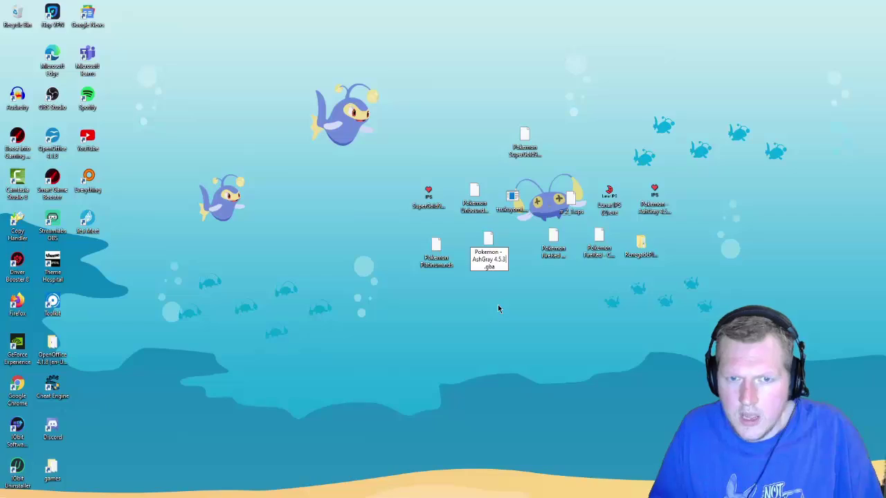
key("Return")
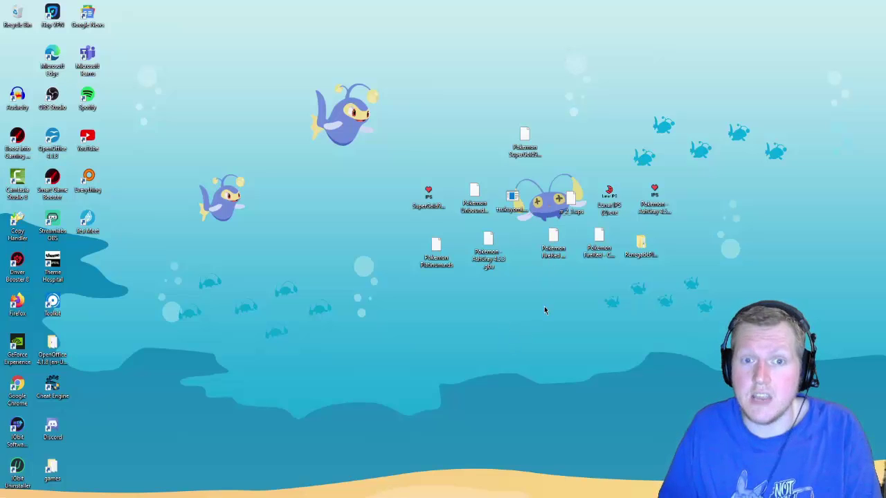
left_click(510, 208)
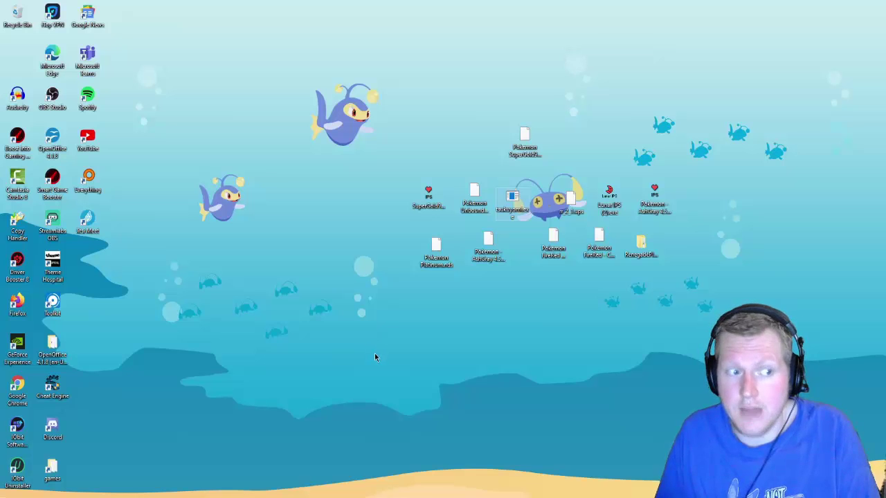
left_click(514, 214)
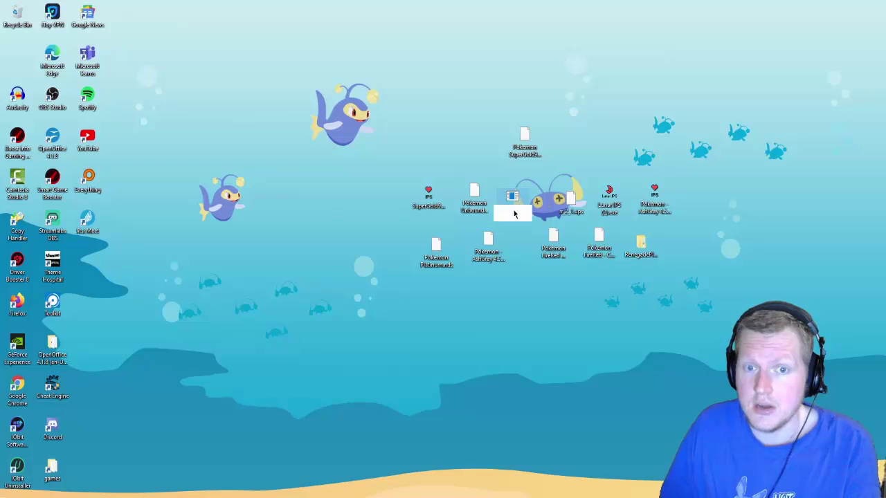
left_click(518, 201)
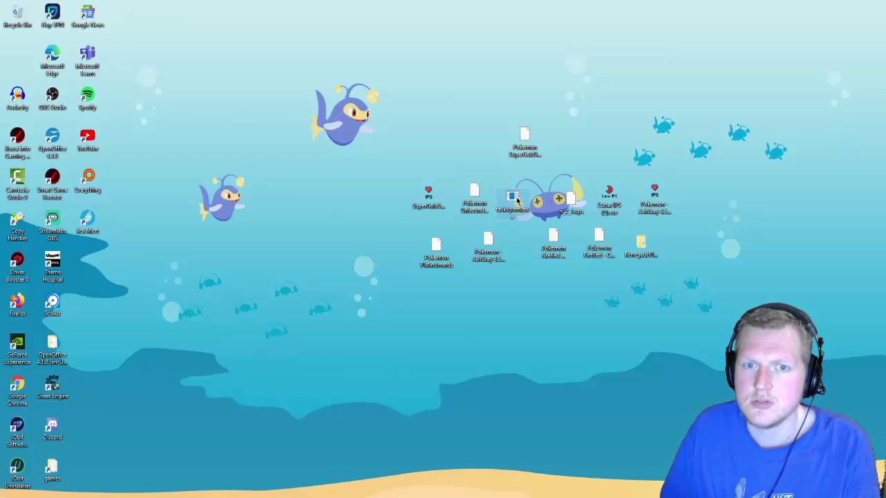
Start Tsukuyomi UPS, choose applying a patch to an existing file, and load rr_2_1.ups from the desktop as the patch
double_click(517, 201)
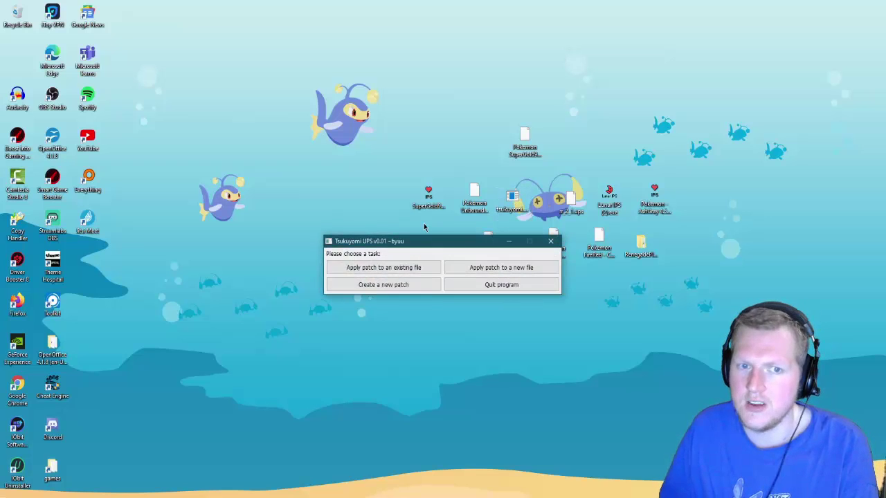
left_click(434, 272)
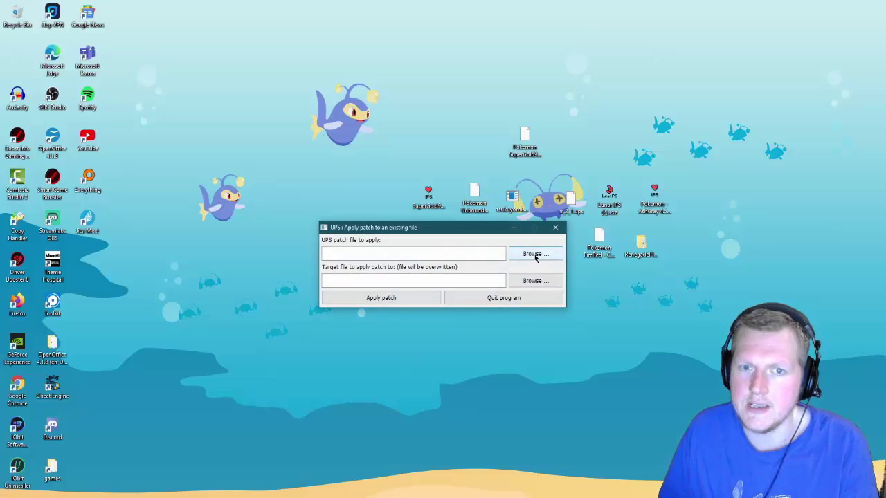
left_click(535, 255)
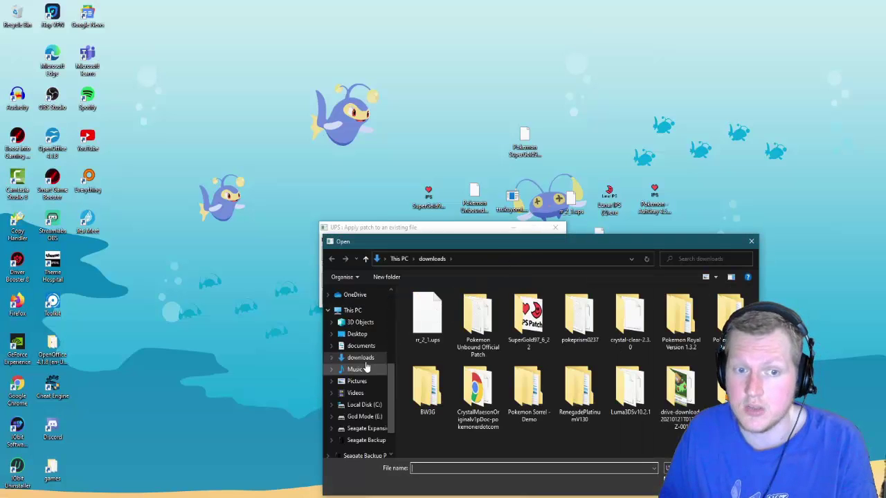
left_click(357, 335)
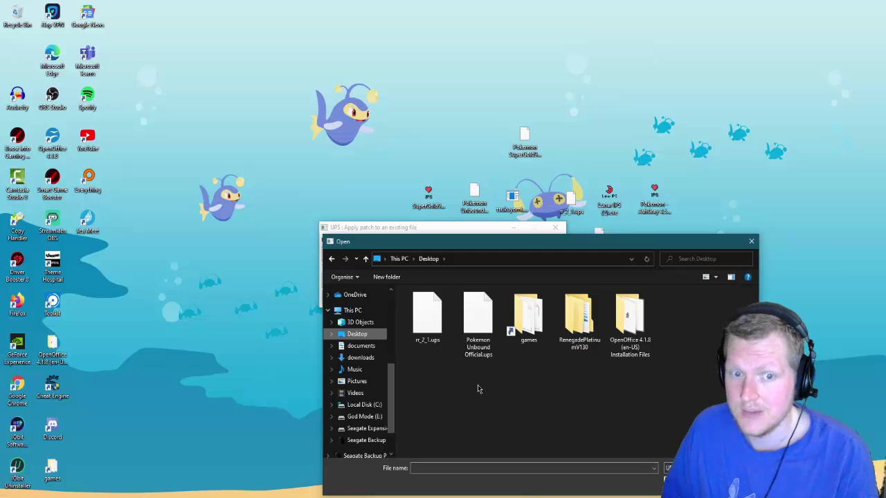
left_click(436, 320)
double_click(436, 320)
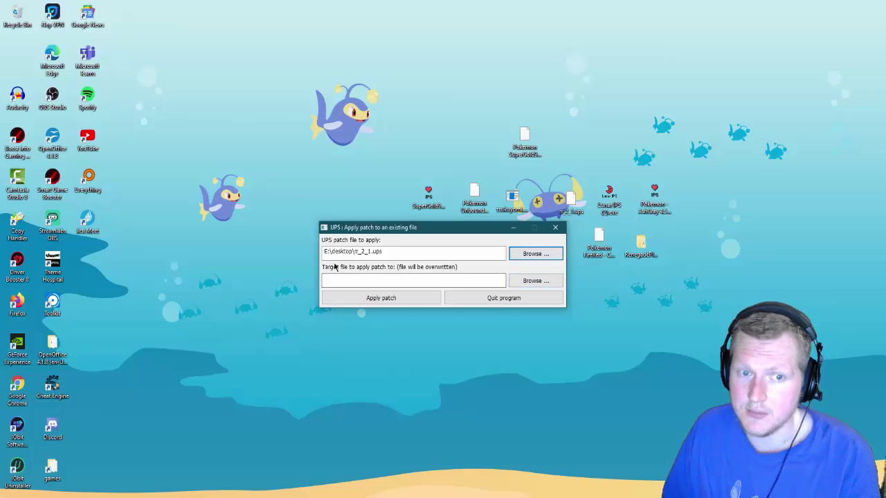
Set Pokemon FireRed - Copy (2).gba on the desktop as the target file, apply the patch, and close the patch report
left_click(536, 283)
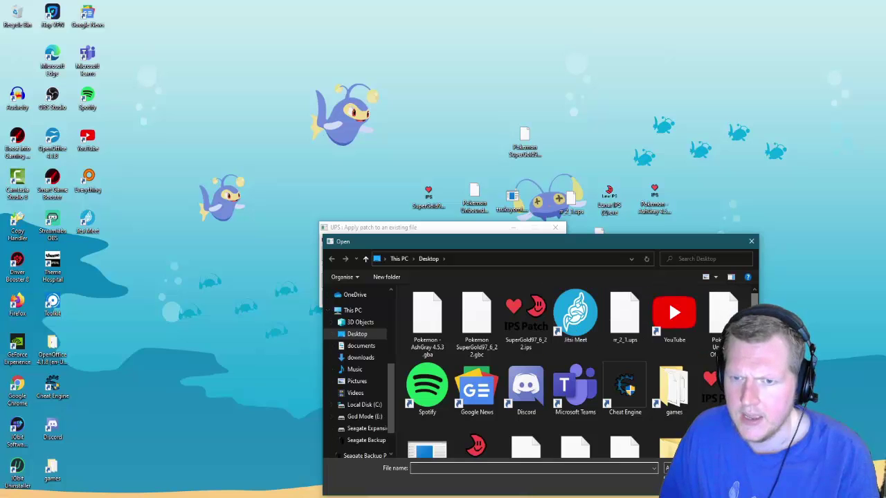
scroll(545, 374, "down", 1)
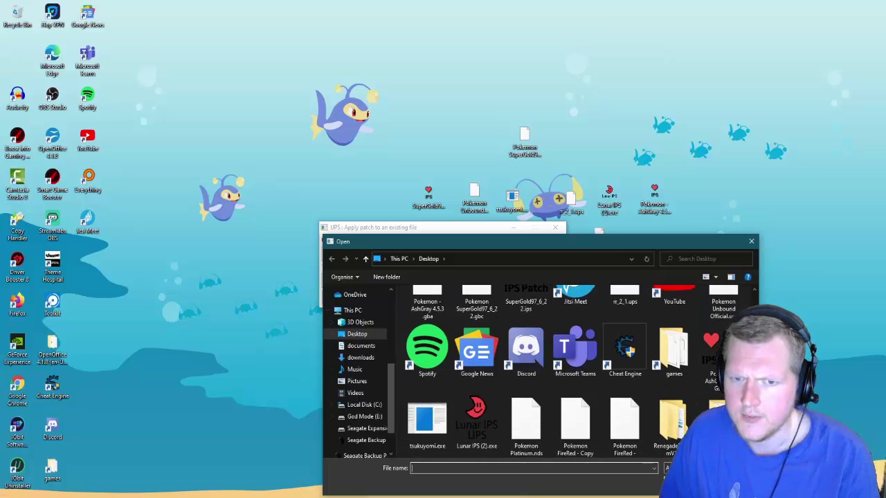
left_click(575, 419)
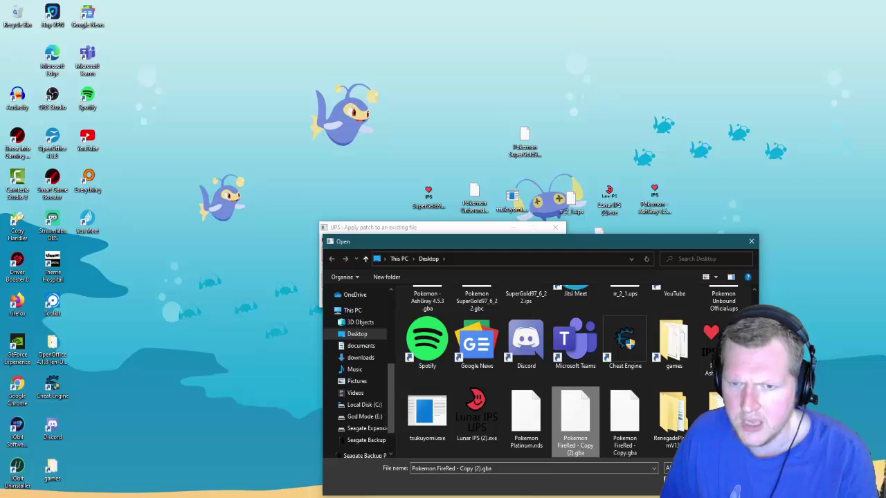
key("Return")
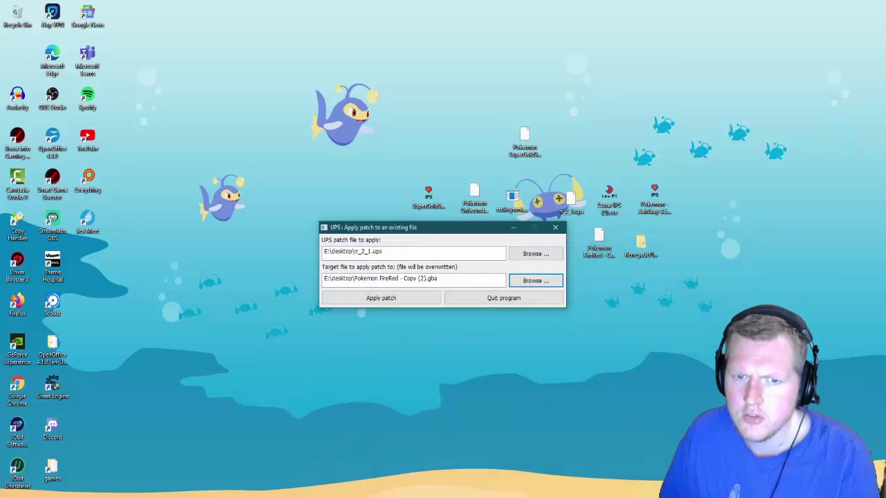
left_click(412, 301)
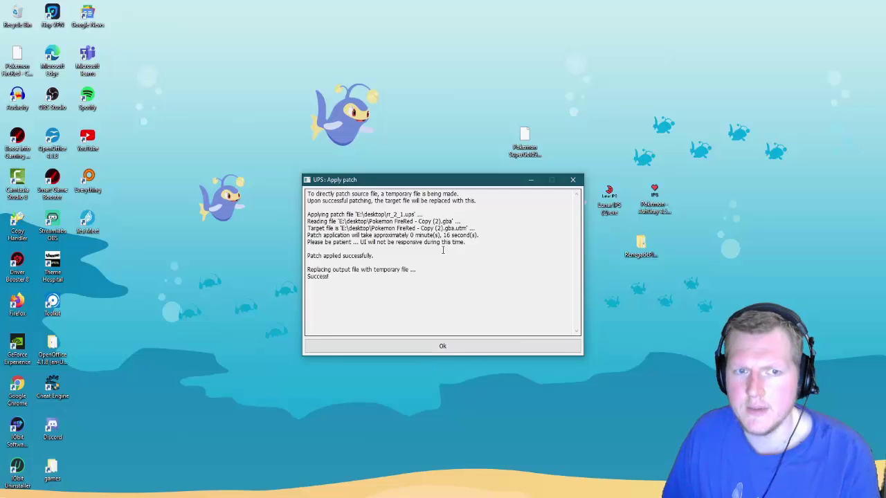
left_click(445, 346)
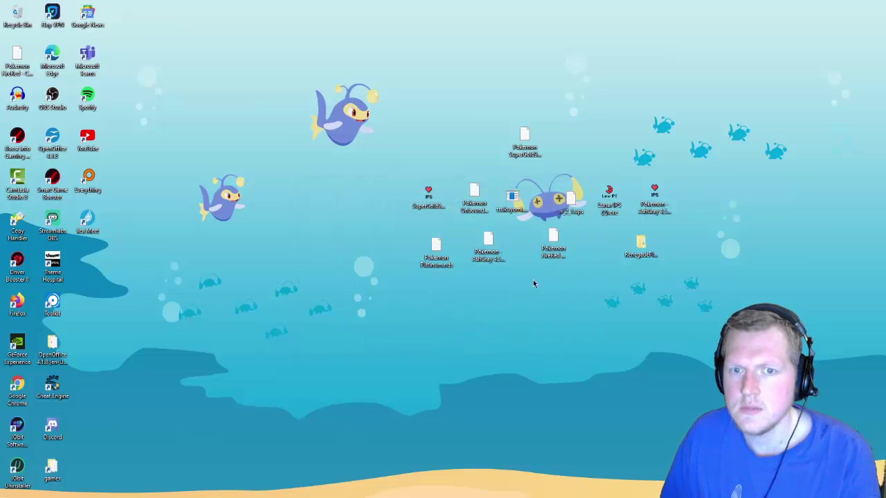
Move the patched Pokemon FireRed - Copy (2).gba to the empty desktop area below the other ROM files
left_click(553, 245)
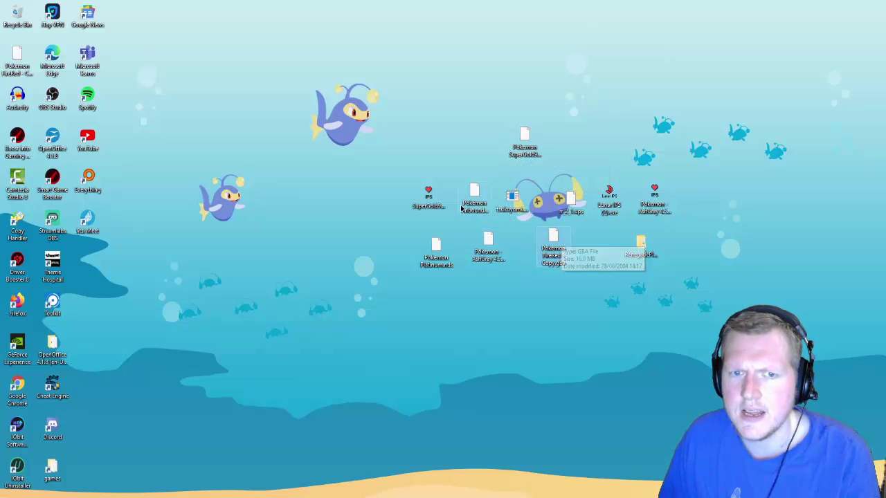
left_click_drag(13, 70, 373, 328)
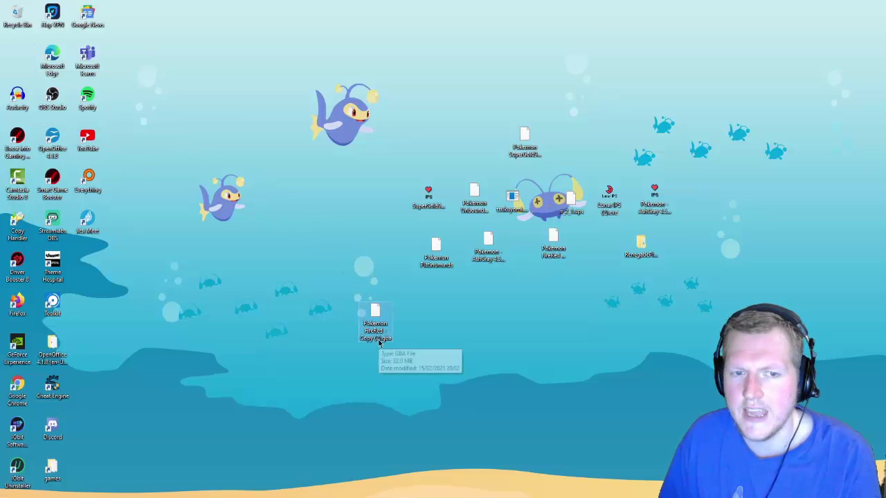
right_click(374, 339)
left_click(308, 282)
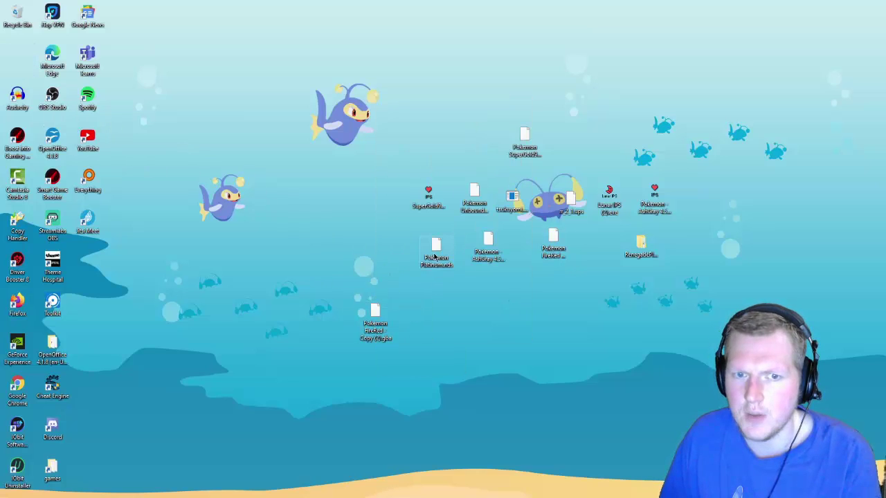
Copy the name of the rr_2_1.ups patch file without its extension
right_click(586, 210)
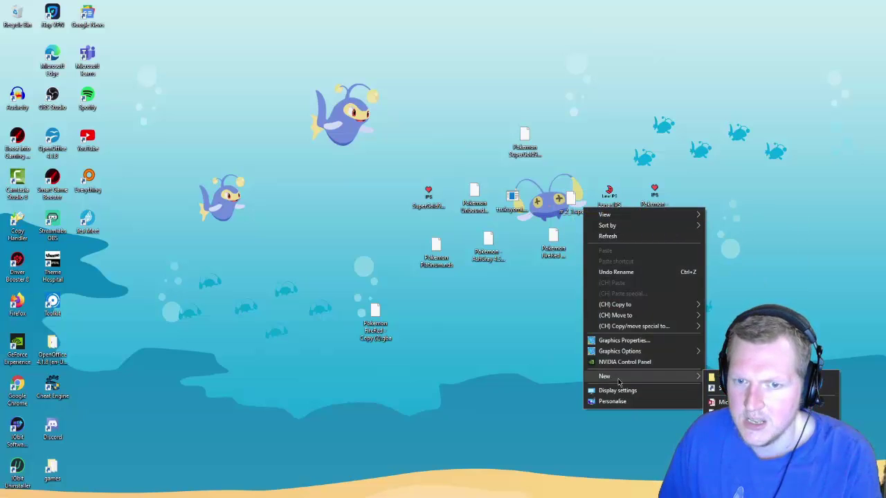
left_click(573, 201)
right_click(574, 201)
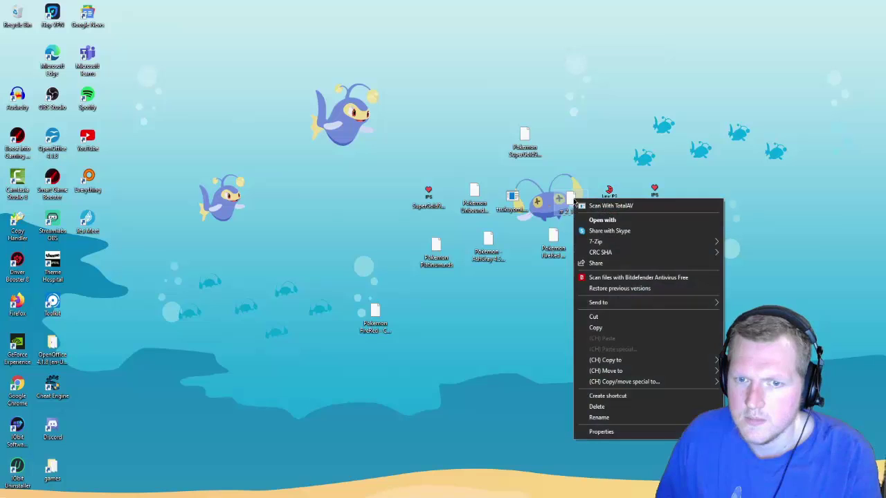
left_click(597, 417)
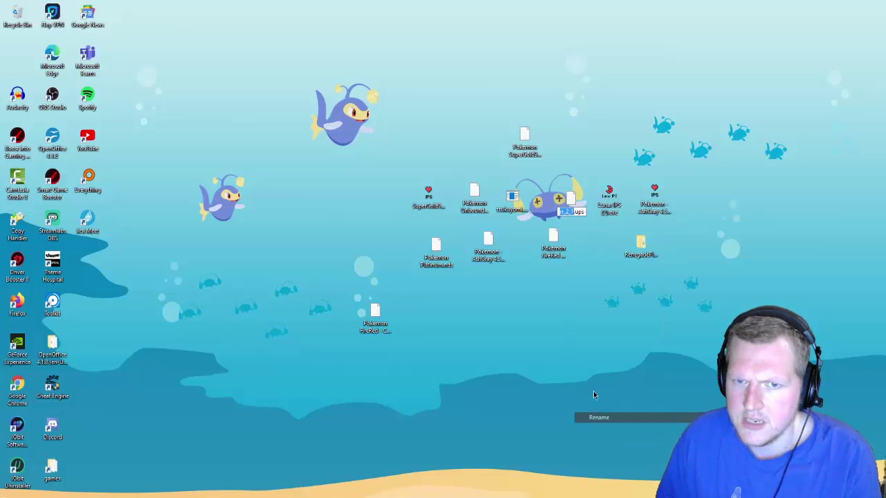
right_click(570, 209)
left_click(589, 241)
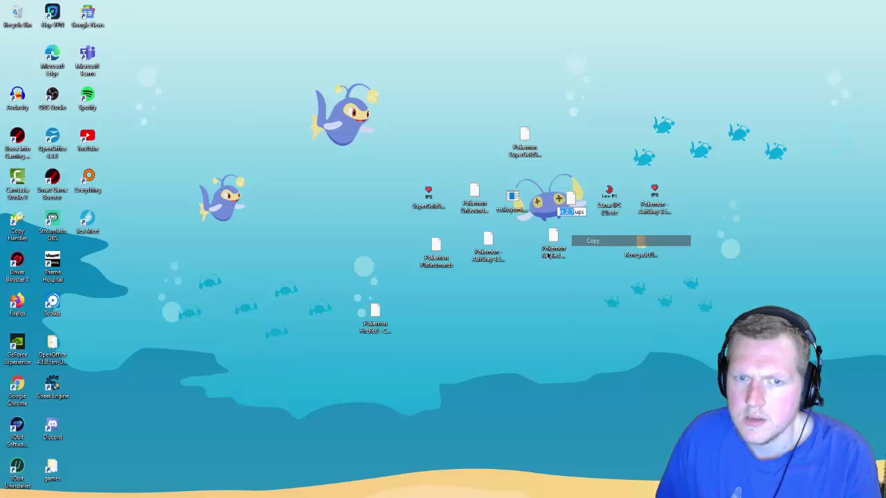
Rename Pokemon FireRed - Copy (2).gba as Pokemon rr_2_1.gba, replacing everything after Pokemon with the copied patch name
right_click(386, 331)
left_click(415, 311)
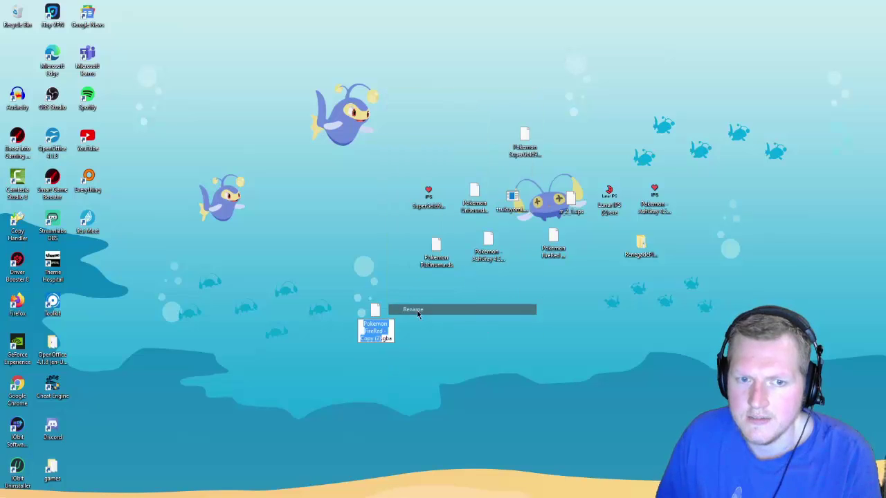
left_click(385, 339)
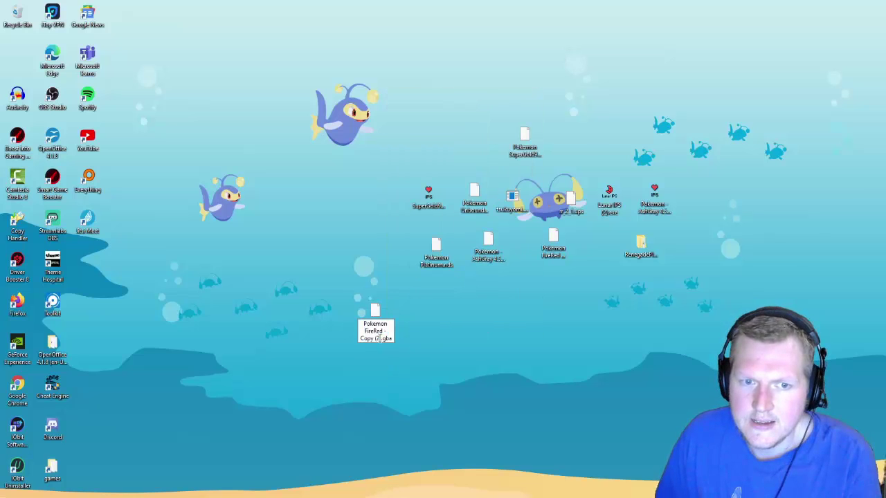
left_click_drag(378, 339, 362, 331)
right_click(374, 334)
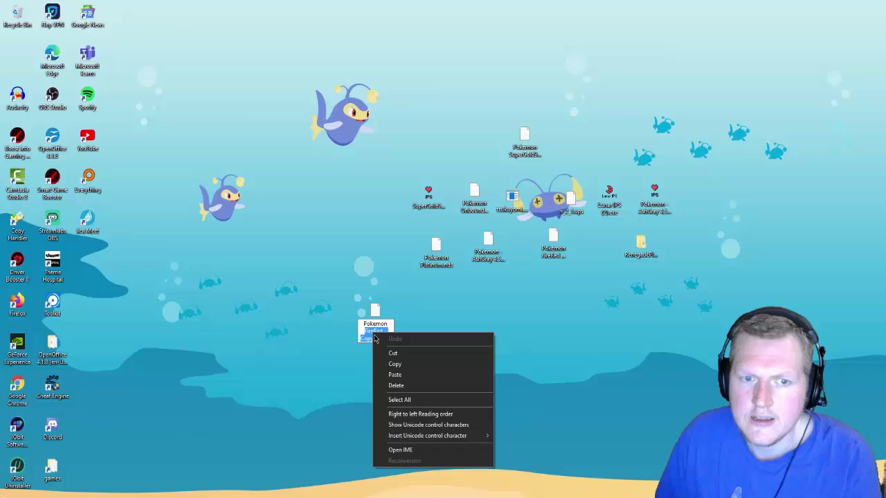
left_click(398, 375)
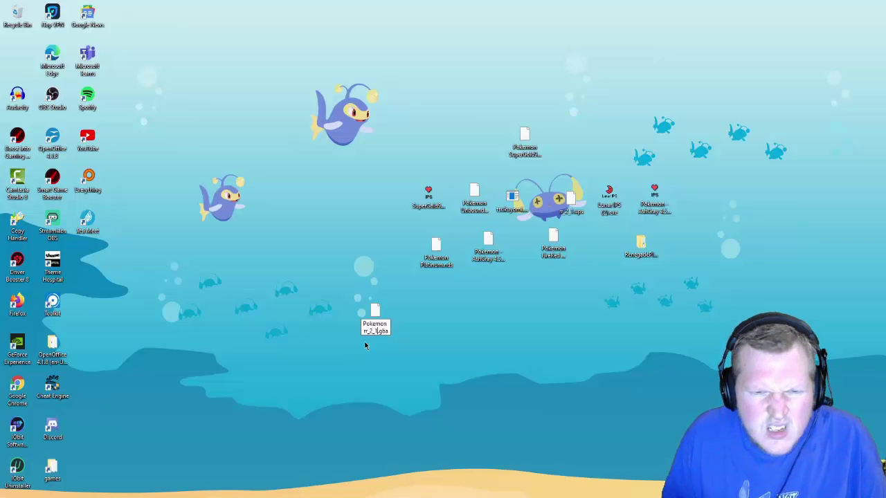
left_click(475, 363)
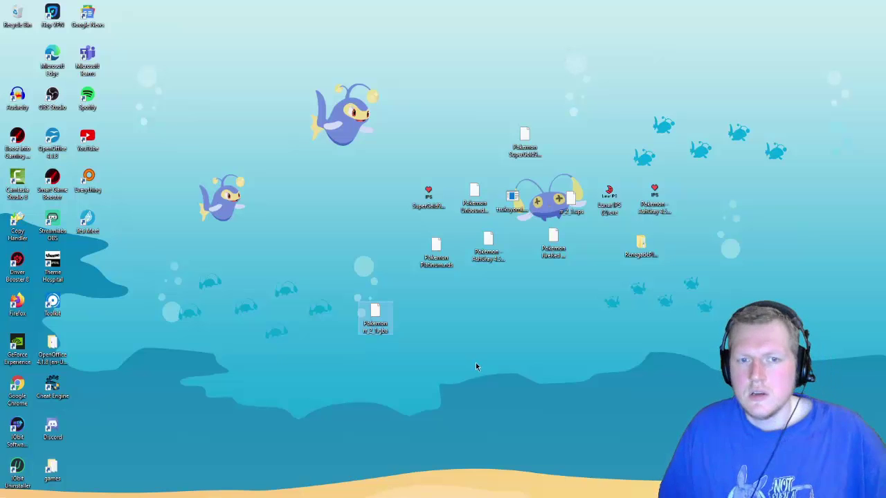
Copy the NUPS.exe patcher from the downloads folder to the desktop and place it below the ROM files
double_click(516, 202)
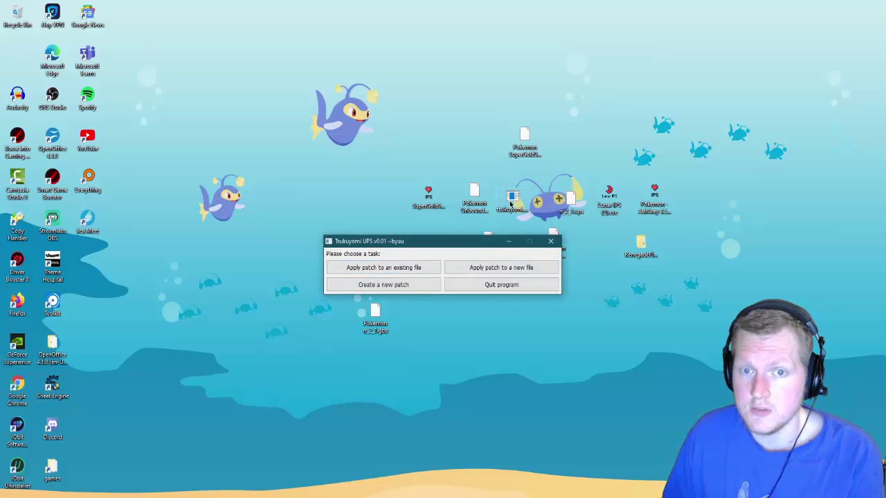
left_click(548, 243)
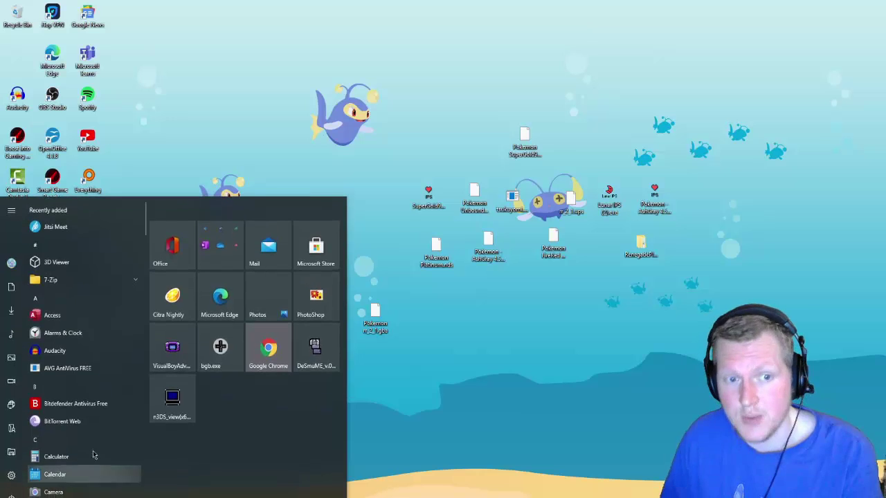
left_click(21, 317)
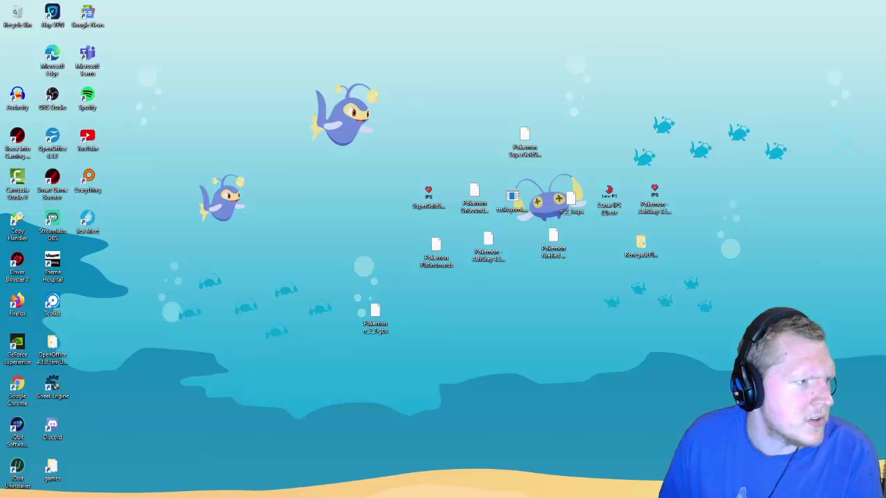
left_click_drag(0, 287, 510, 355)
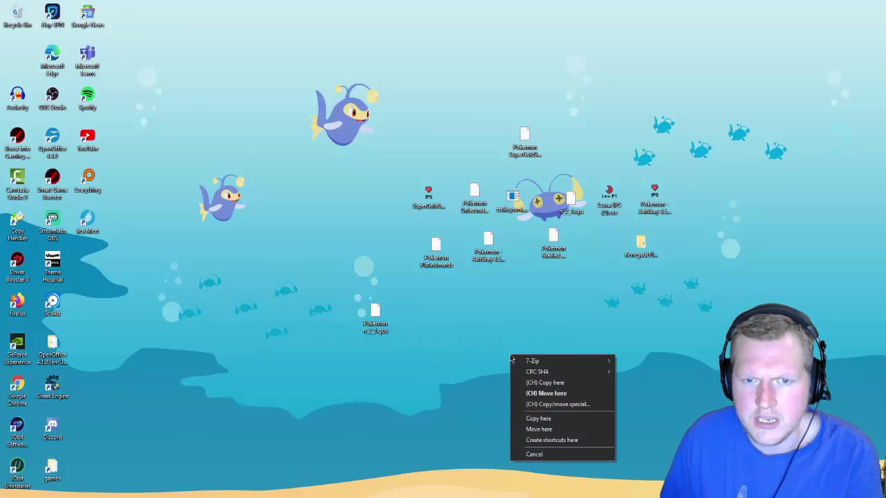
left_click(544, 384)
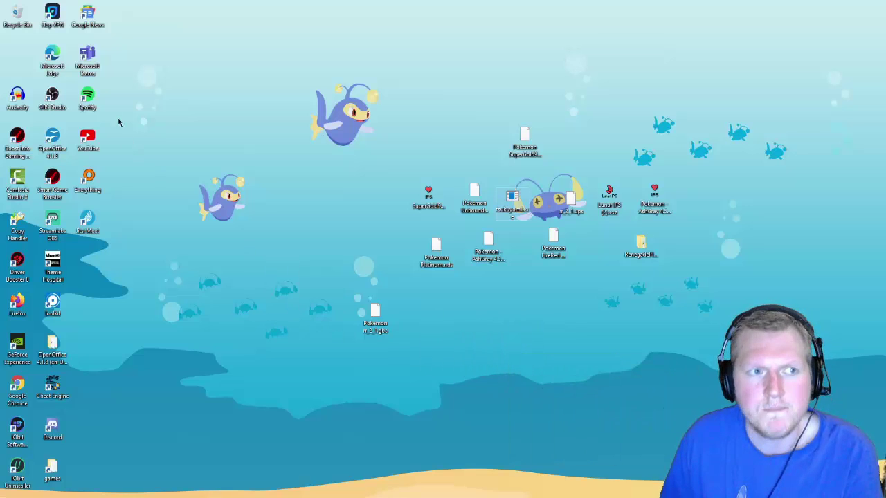
left_click_drag(17, 58, 524, 324)
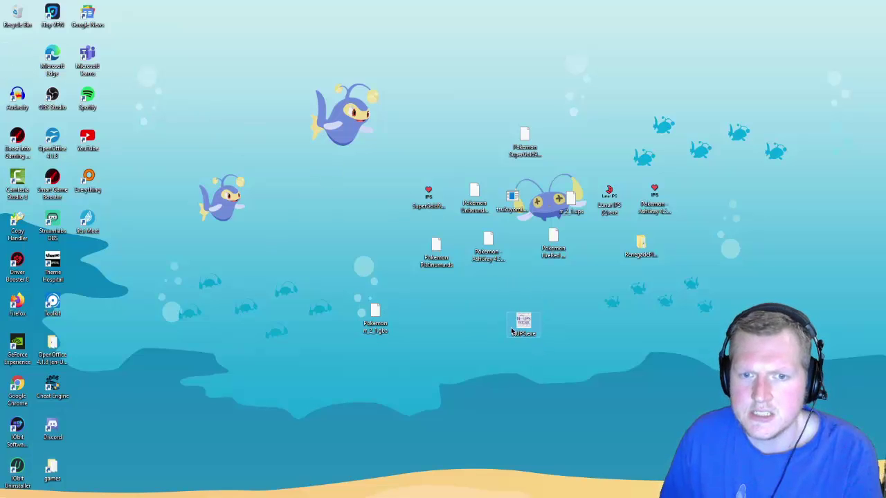
Launch NUPS.exe and move its window beside the program's desktop icon
double_click(534, 329)
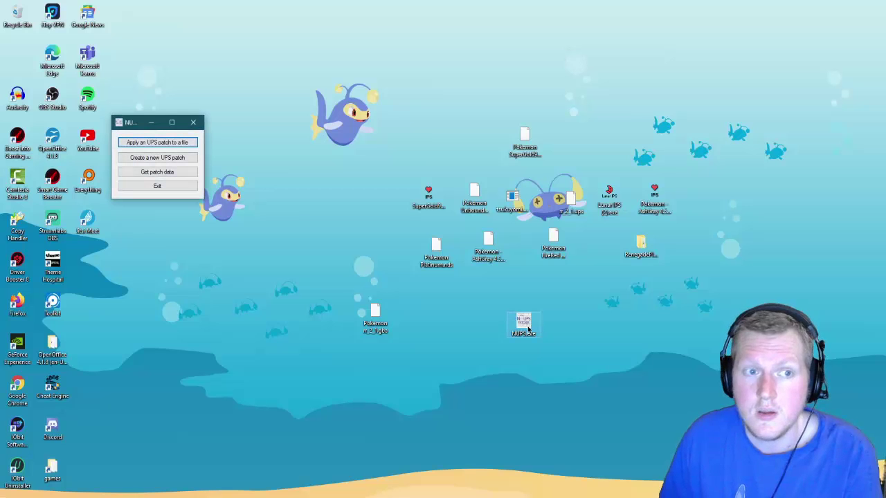
left_click(120, 125)
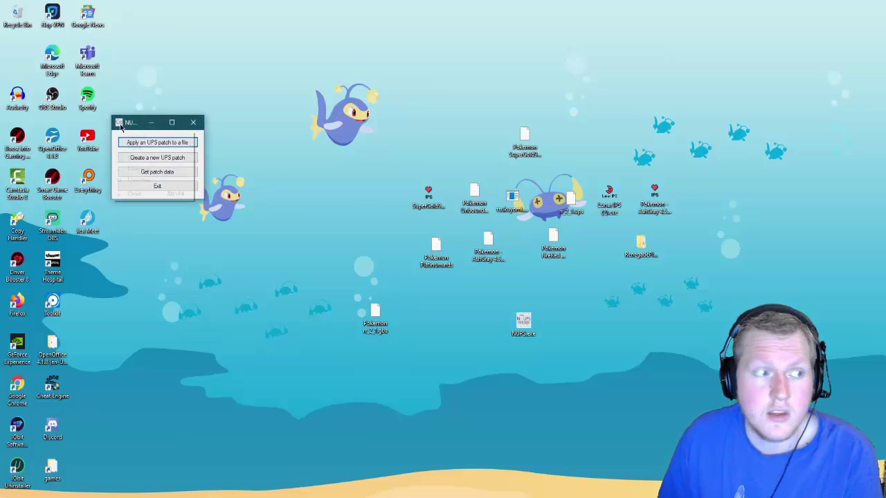
left_click(348, 212)
left_click_drag(130, 124, 607, 333)
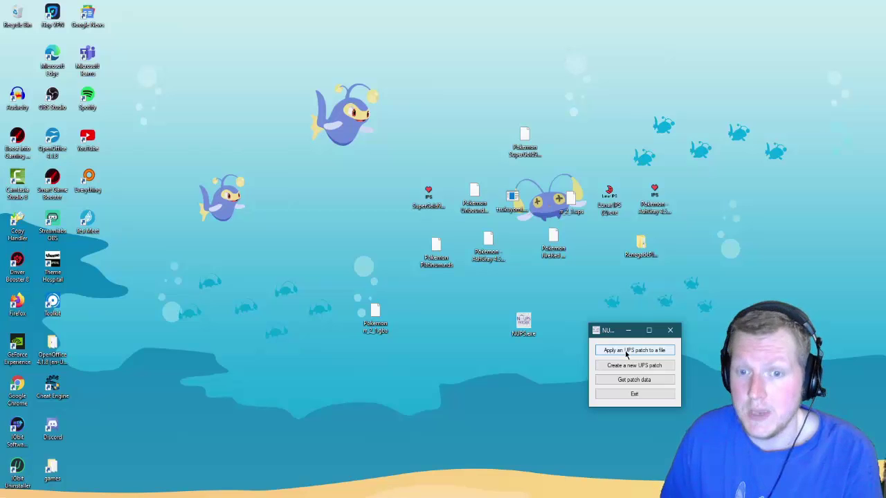
Start applying a UPS patch and choose Pokemon FireRed - Copy.gba from the desktop as the file to patch
left_click(627, 351)
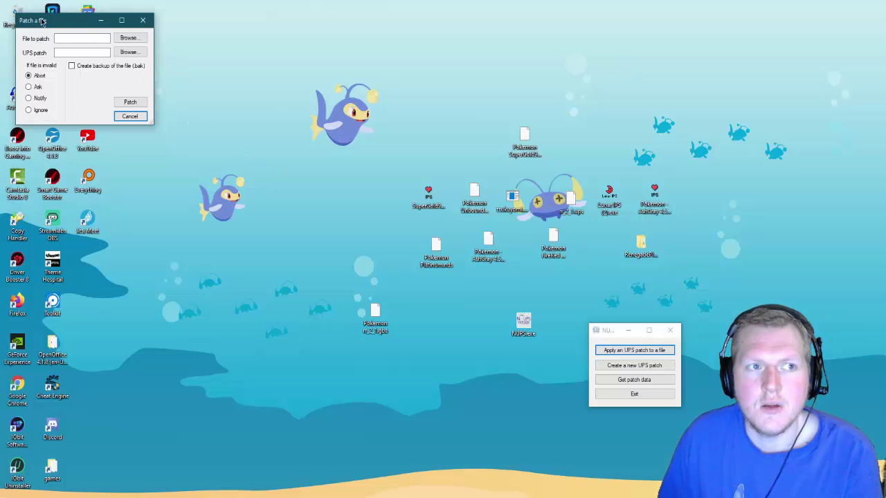
left_click_drag(43, 21, 411, 355)
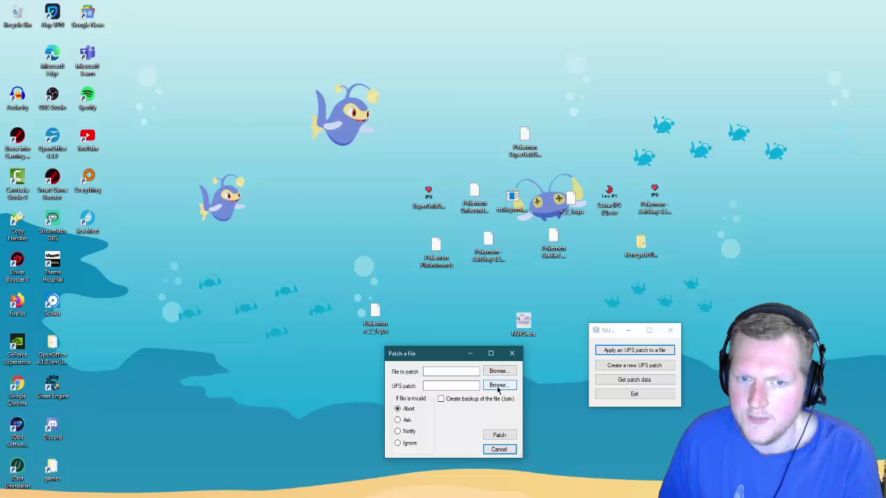
left_click(499, 373)
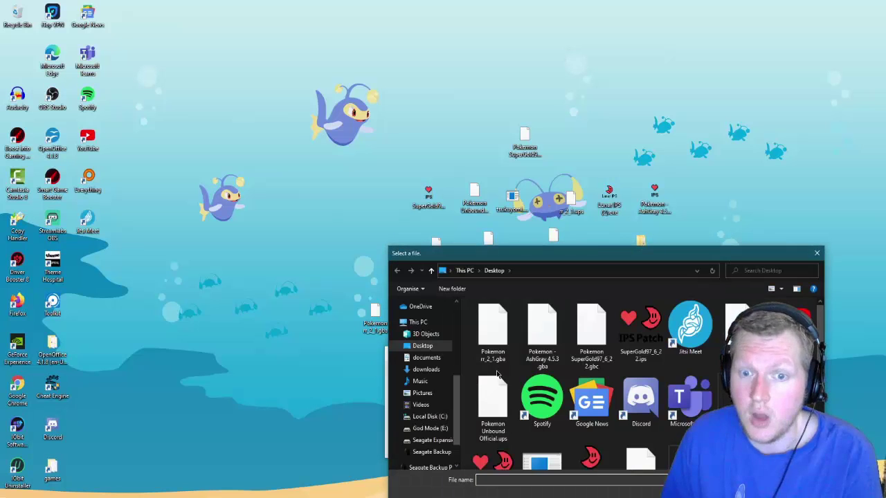
scroll(592, 402, "down", 2)
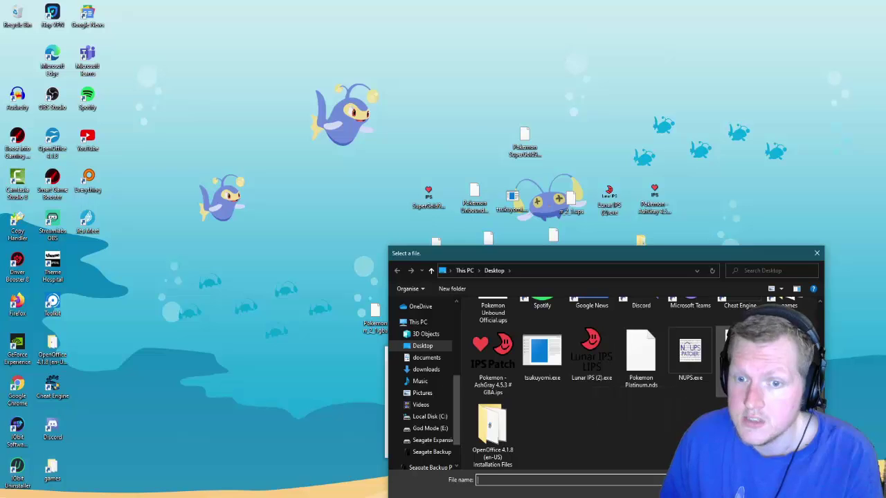
left_click(727, 357)
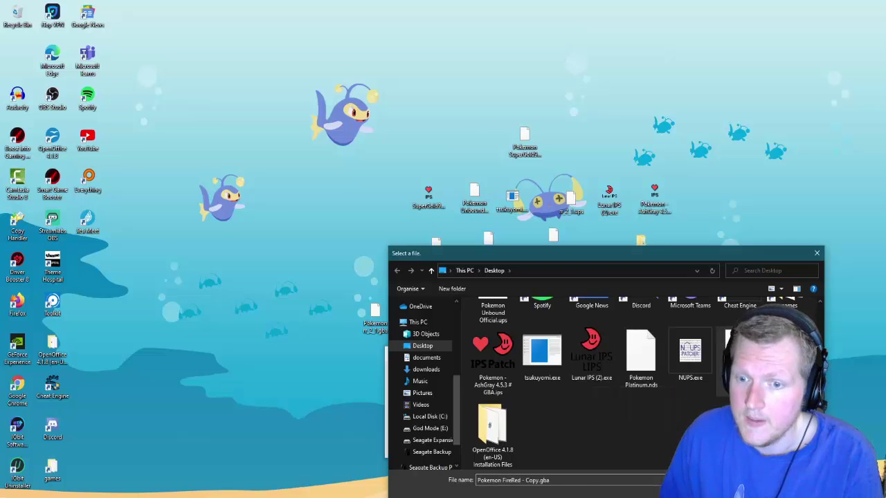
key("Return")
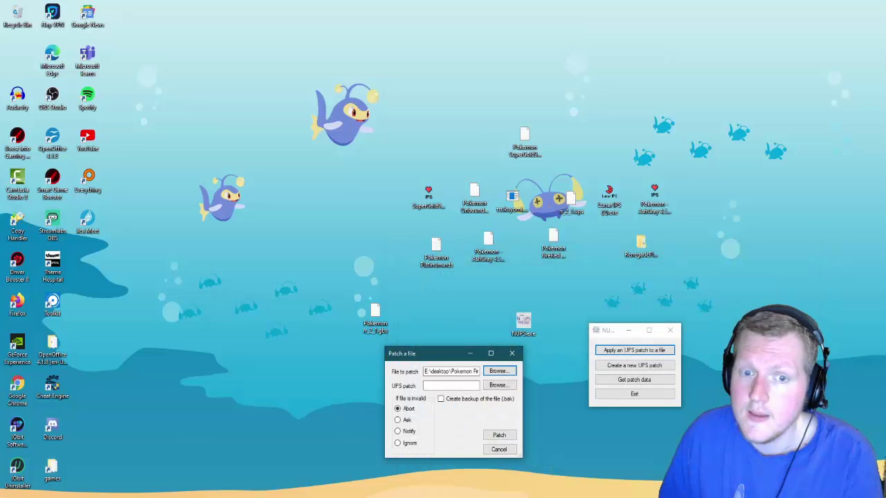
Choose Pokemon Unbound Official.ups as the UPS patch, enable the .bak backup, and patch the file
left_click(499, 387)
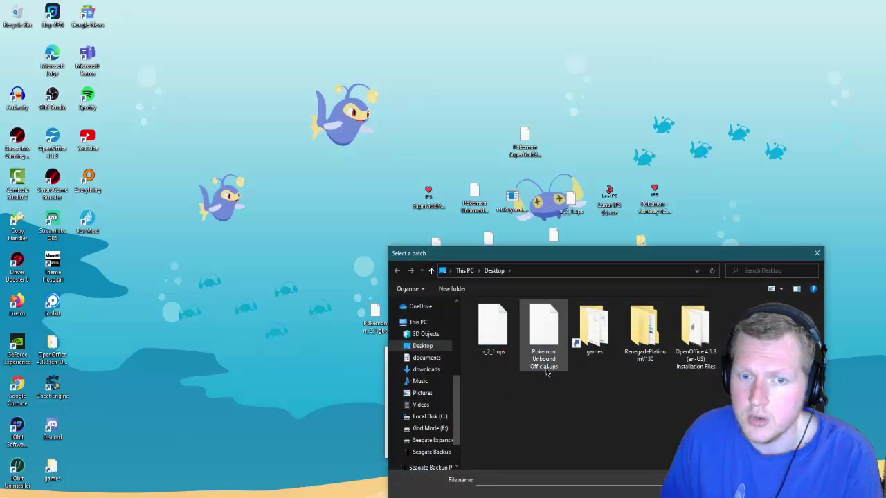
left_click(547, 372)
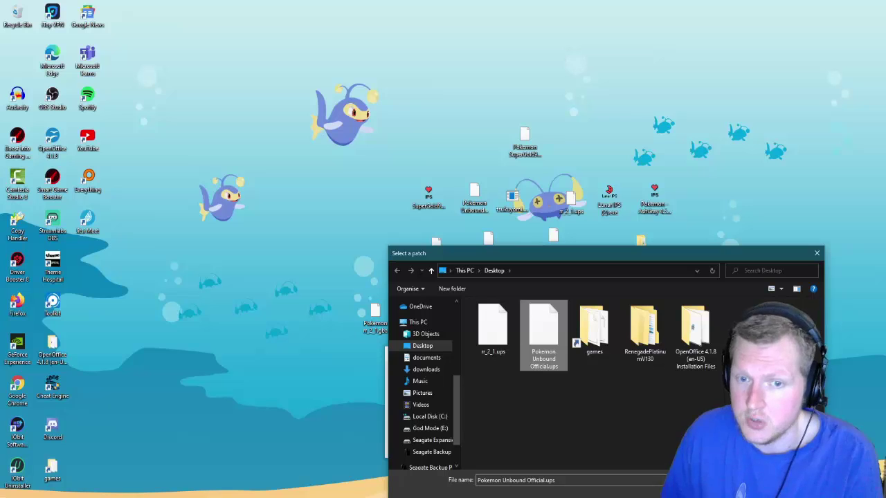
key("Return")
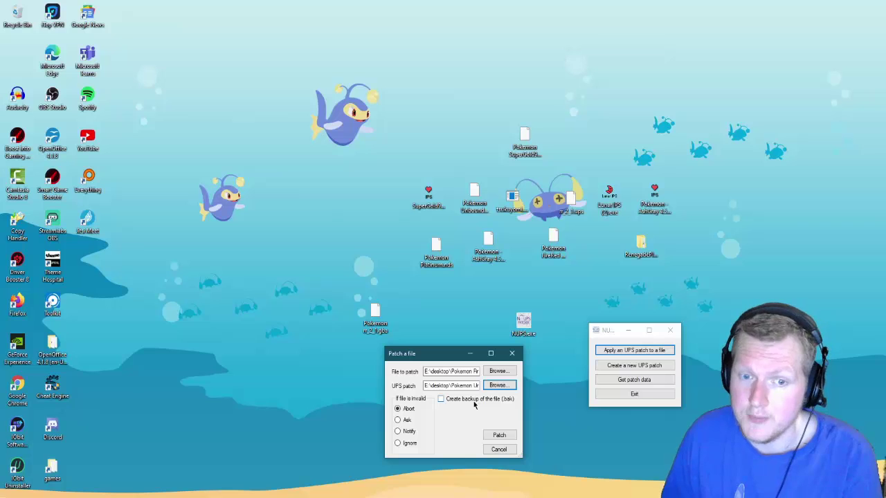
left_click(479, 405)
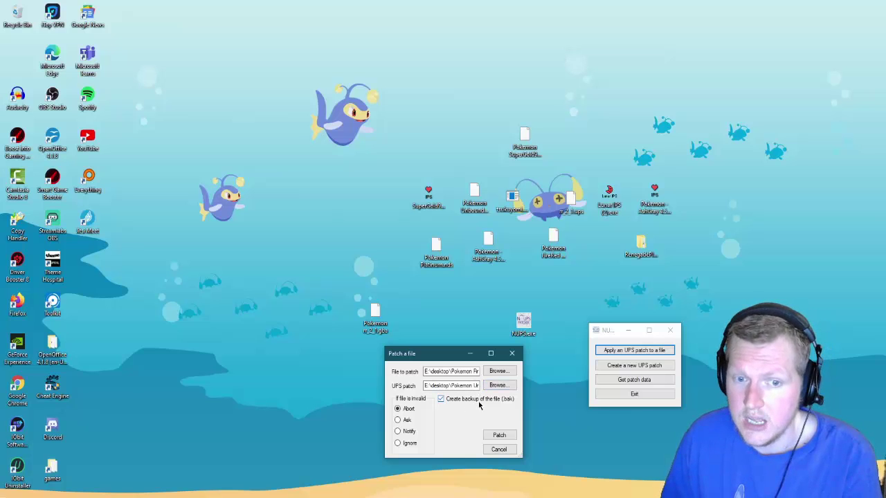
left_click(506, 439)
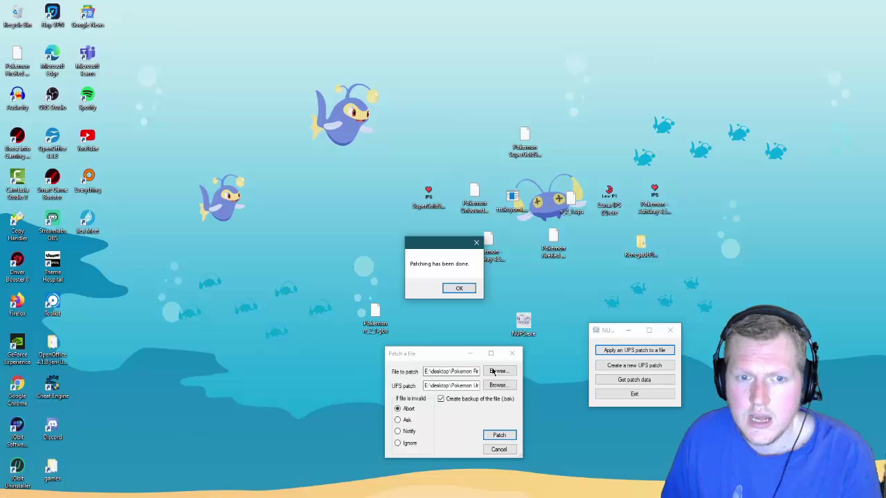
left_click(468, 289)
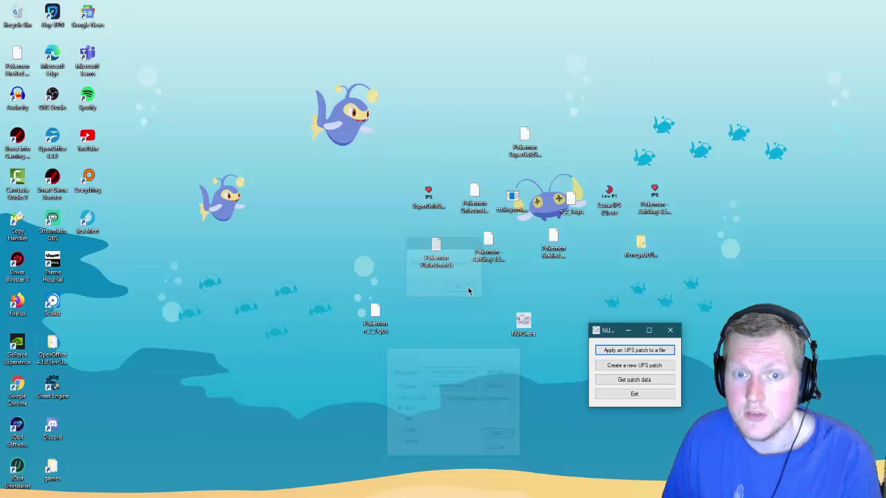
Move the new Pokemon FireRed backup file next to Pokemon rr_2_1.gba and select the patched FireRed copy
left_click(14, 64)
left_click_drag(14, 64, 431, 310)
left_click(558, 246)
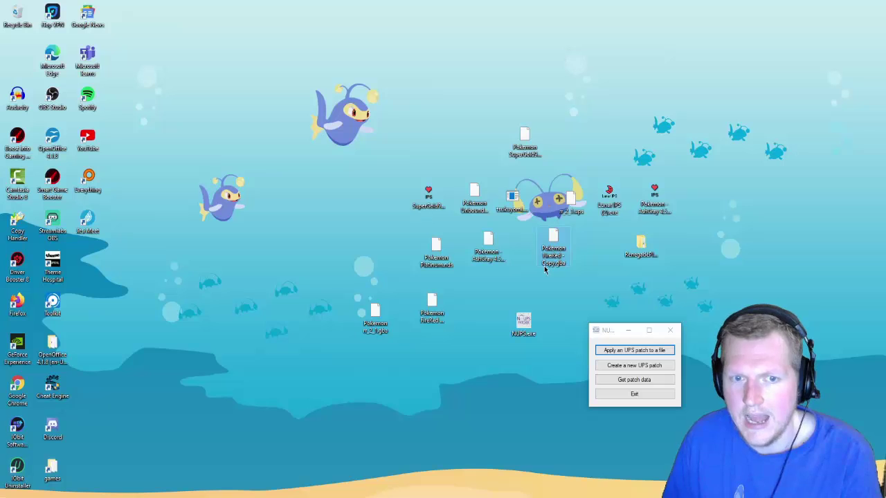
Copy the name of the Pokemon Unbound Official.ups patch file without its extension
left_click(479, 211)
right_click(479, 211)
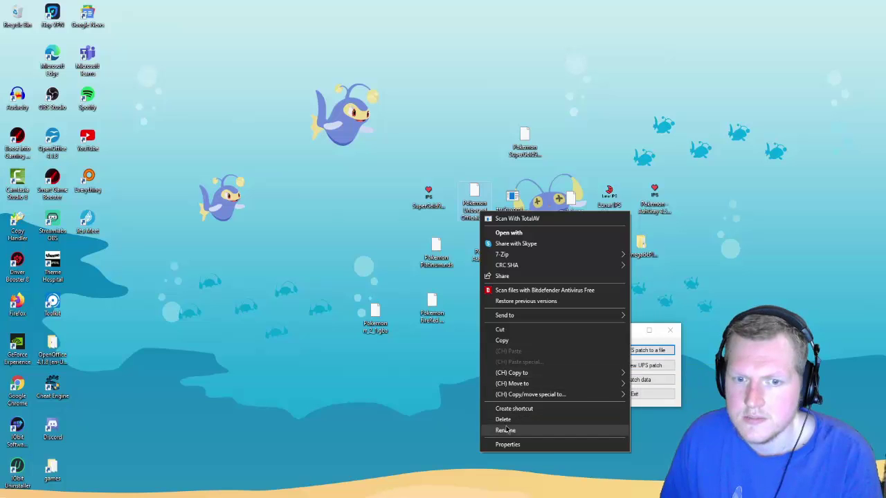
left_click(508, 430)
right_click(474, 217)
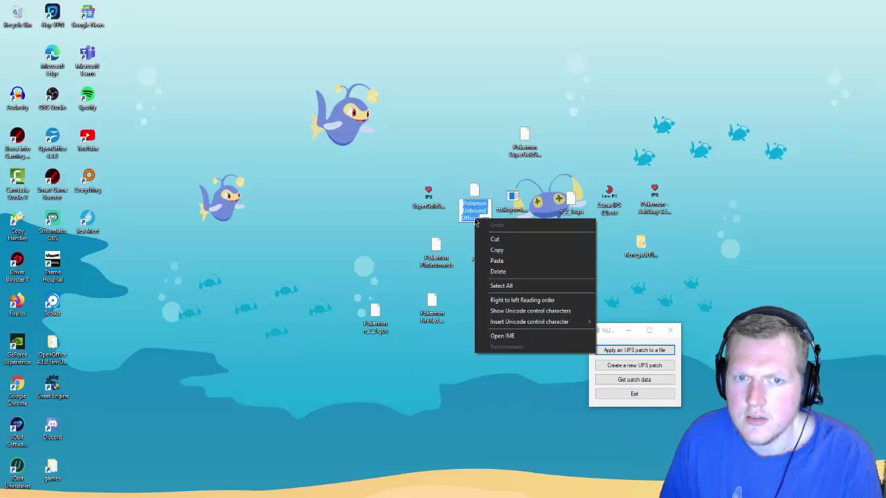
left_click(497, 250)
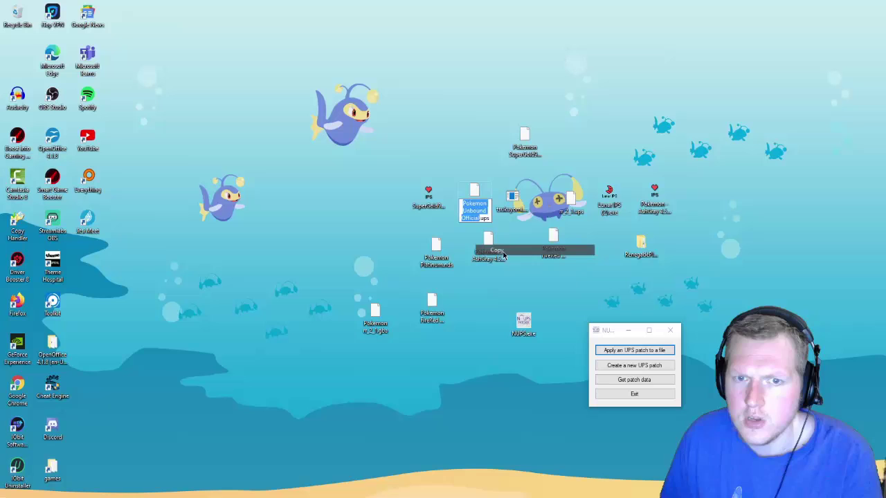
Rename Pokemon FireRed - Copy.gba as Pokemon Unbound Official.gba using the copied patch name, and close the NUPS patcher
right_click(561, 259)
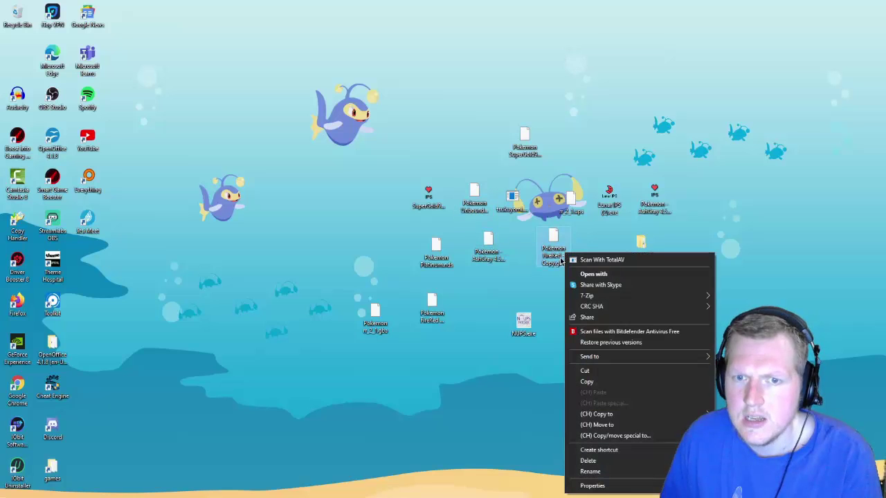
left_click(607, 472)
right_click(556, 258)
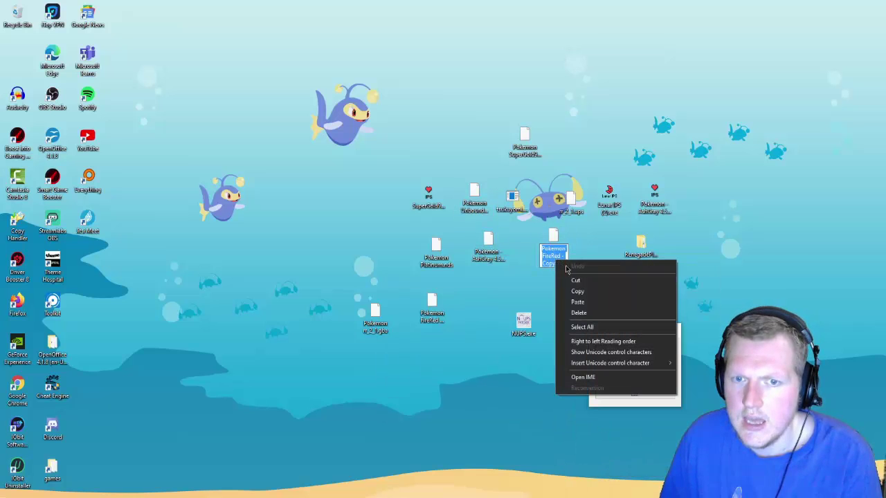
left_click(599, 299)
key("Return")
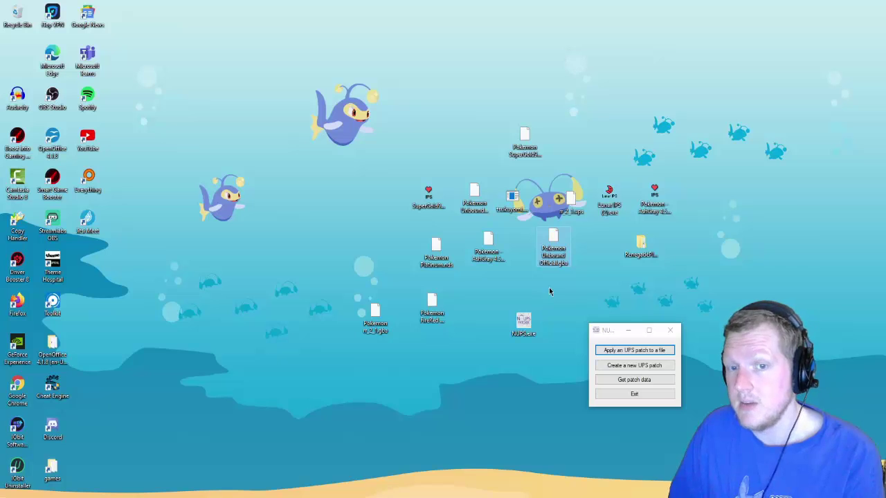
left_click(667, 331)
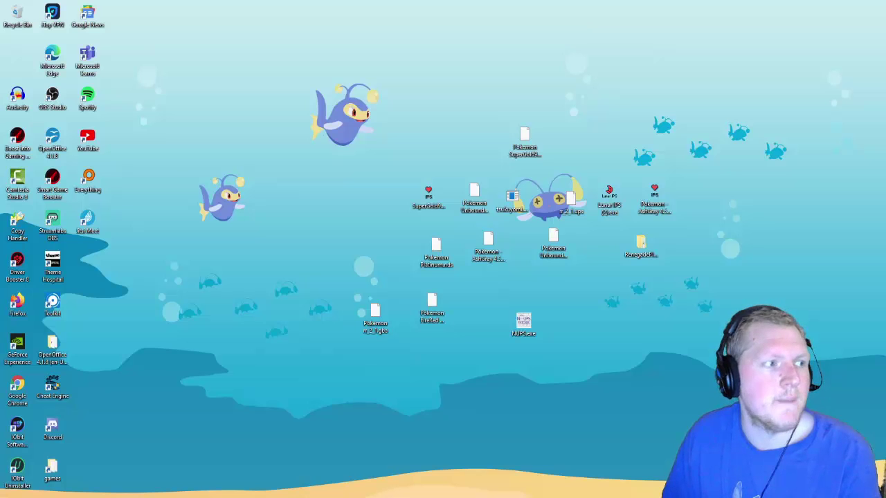
Open the desktop's RenegadePlatinumV130 folder and its subfolder of the same name, and launch DeltaPatcherLite.exe
double_click(641, 246)
left_click_drag(192, 85, 496, 14)
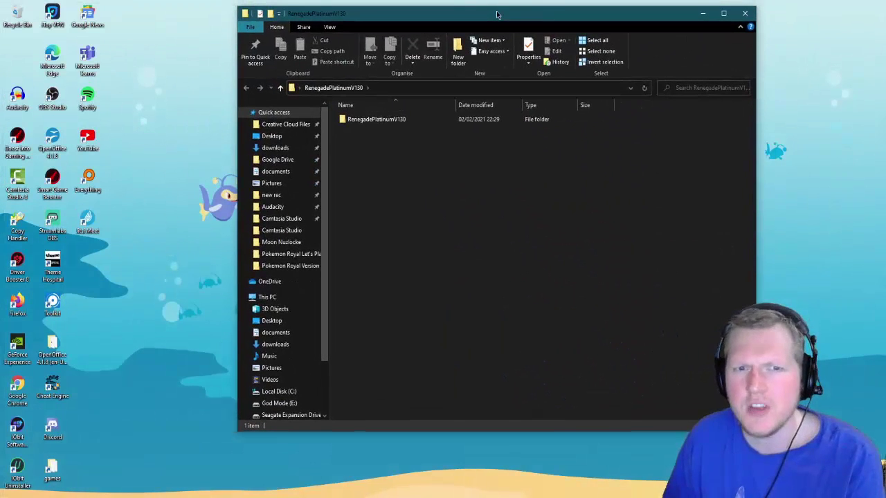
double_click(348, 120)
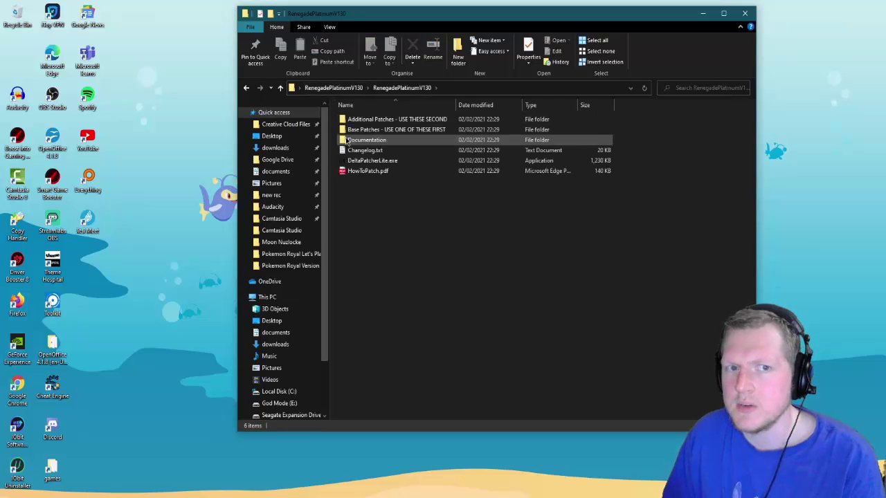
left_click(401, 165)
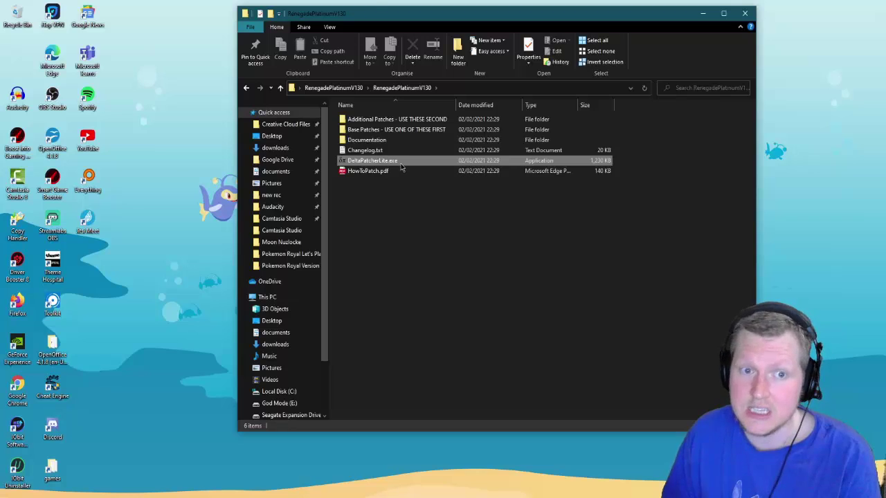
double_click(405, 168)
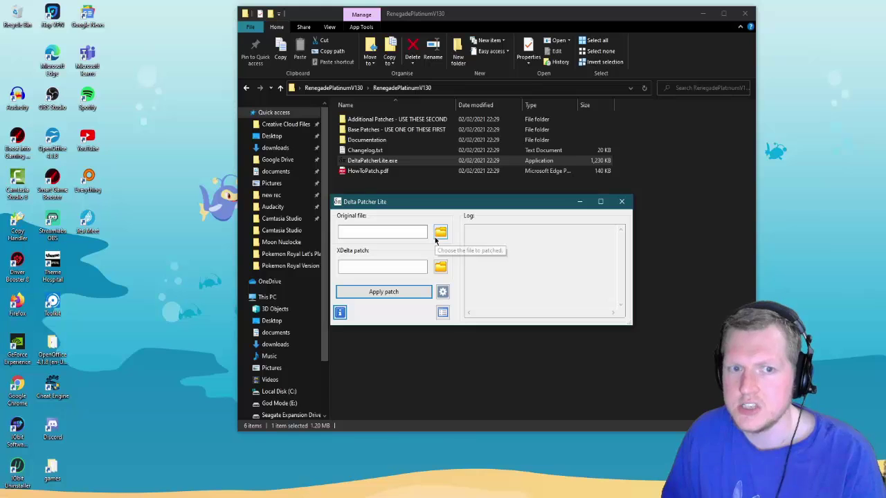
Choose Pokemon Platinum.nds from the desktop as the original file to patch
left_click(436, 238)
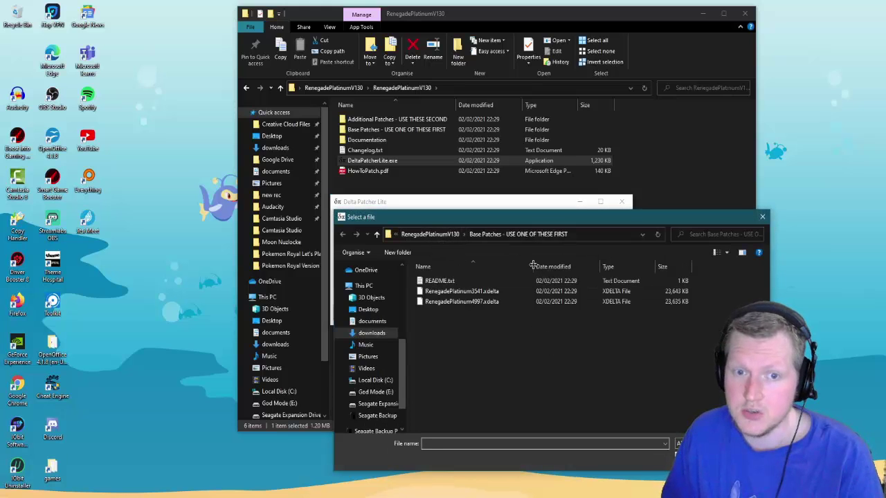
left_click(370, 310)
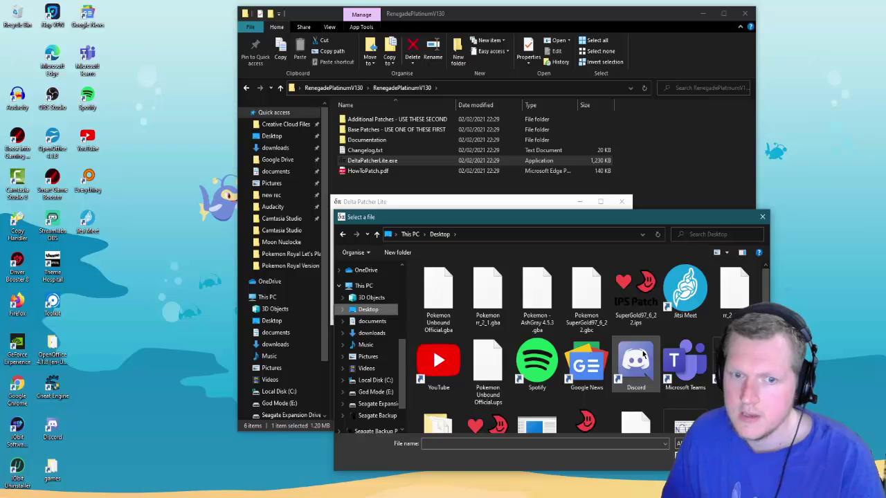
scroll(583, 348, "down", 2)
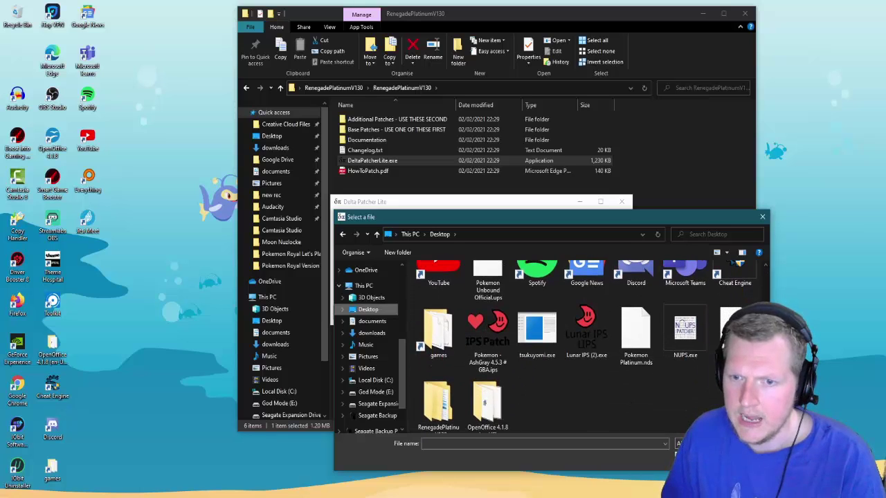
left_click(633, 350)
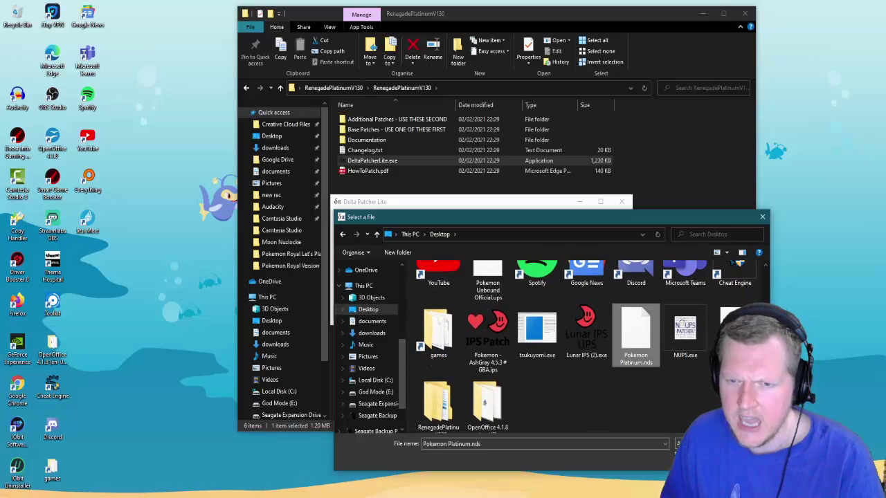
key("Return")
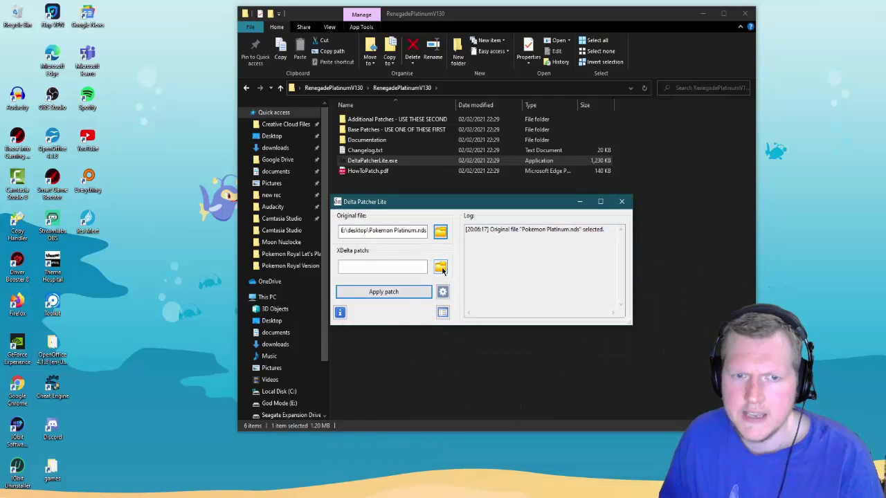
Choose RenegadePlatinum3541.xdelta from the Base Patches folder inside RenegadePlatinumV130 as the XDelta patch and apply it
left_click(441, 268)
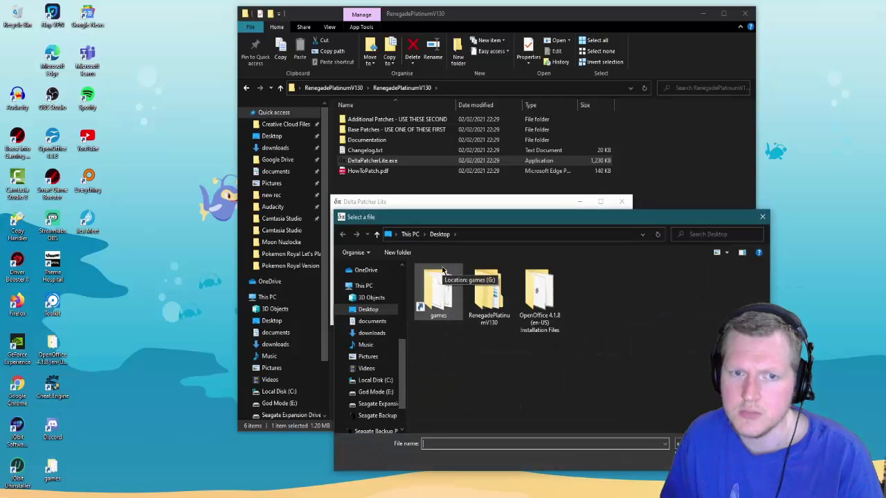
double_click(496, 304)
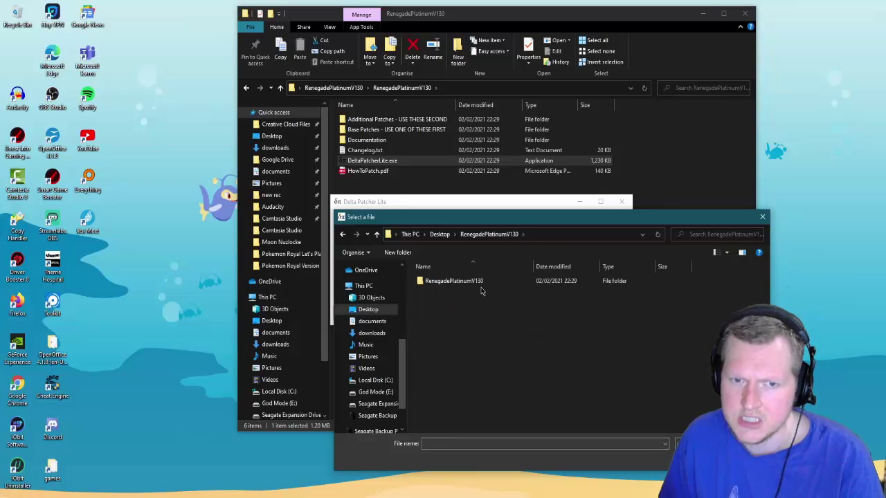
double_click(477, 283)
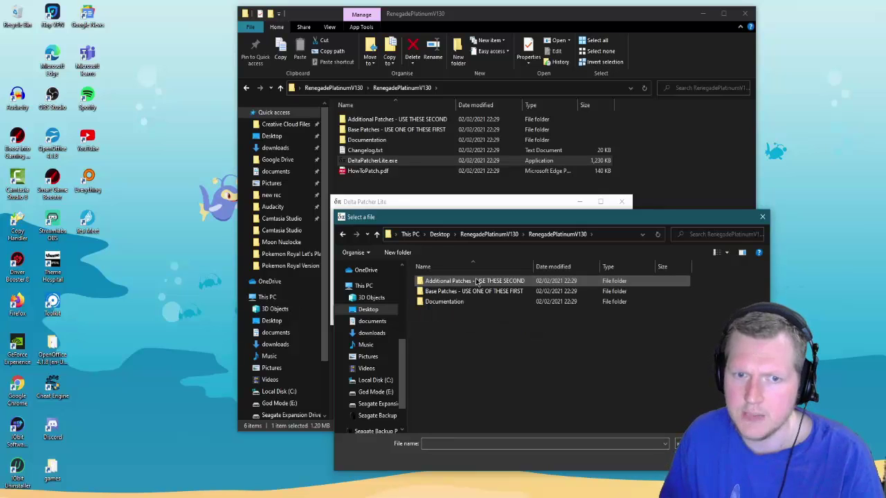
double_click(517, 293)
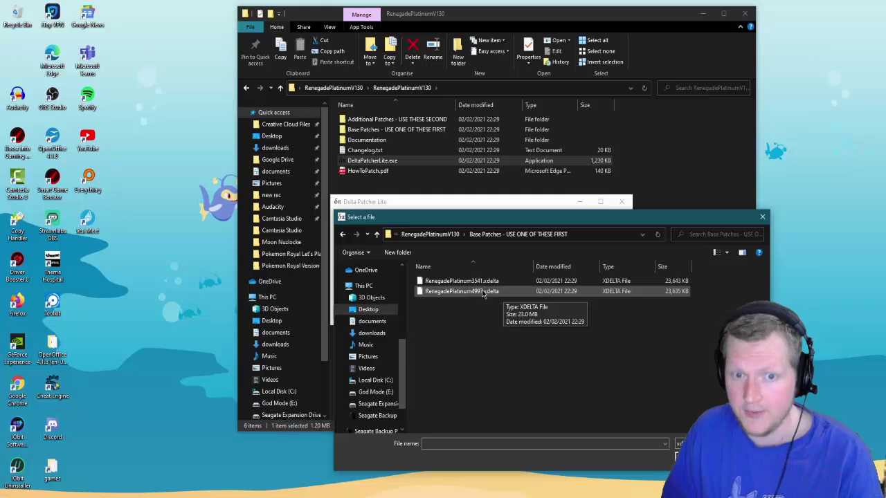
double_click(495, 282)
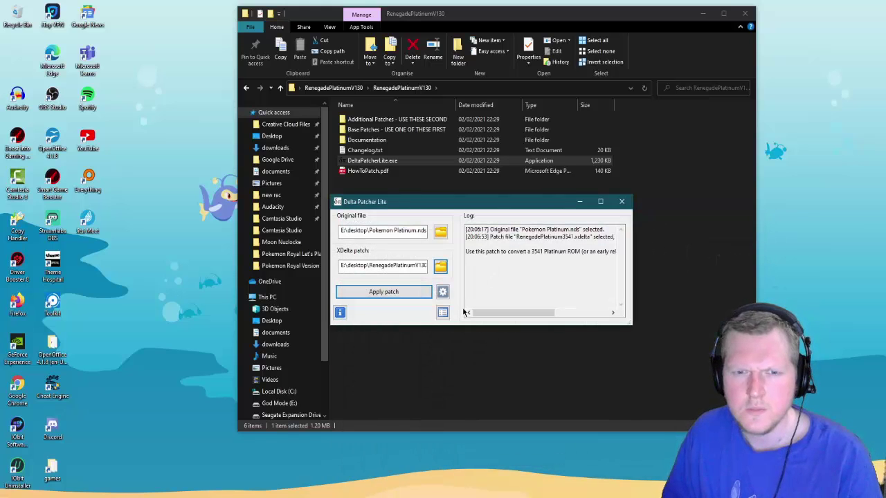
left_click(416, 288)
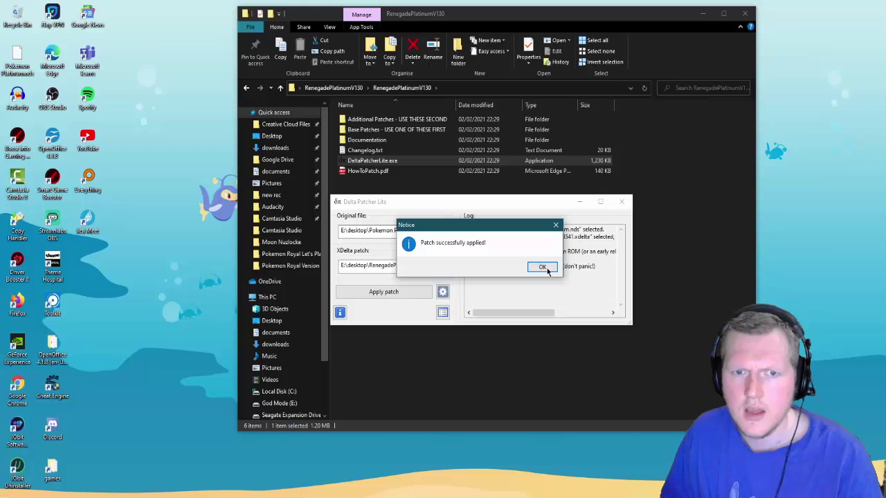
Dismiss the patch notice, close Delta Patcher Lite, and view the contents of the Additional Patches - USE THESE SECOND folder
left_click(544, 267)
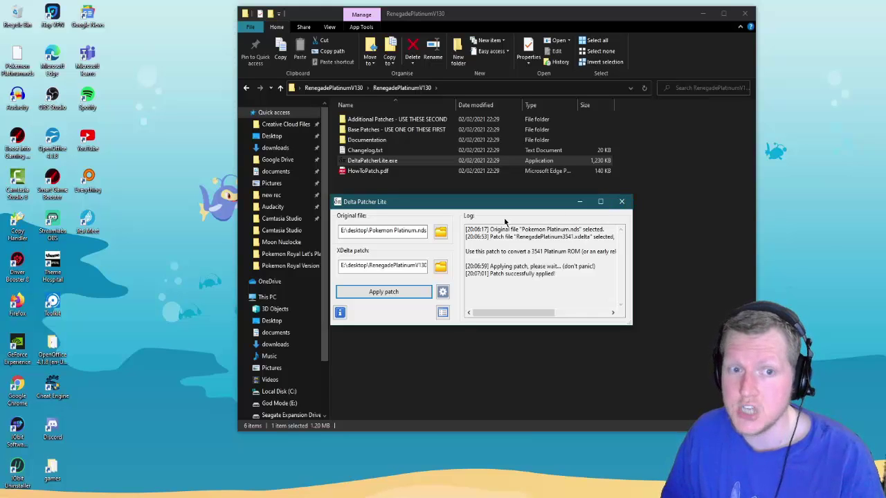
left_click(623, 206)
double_click(424, 120)
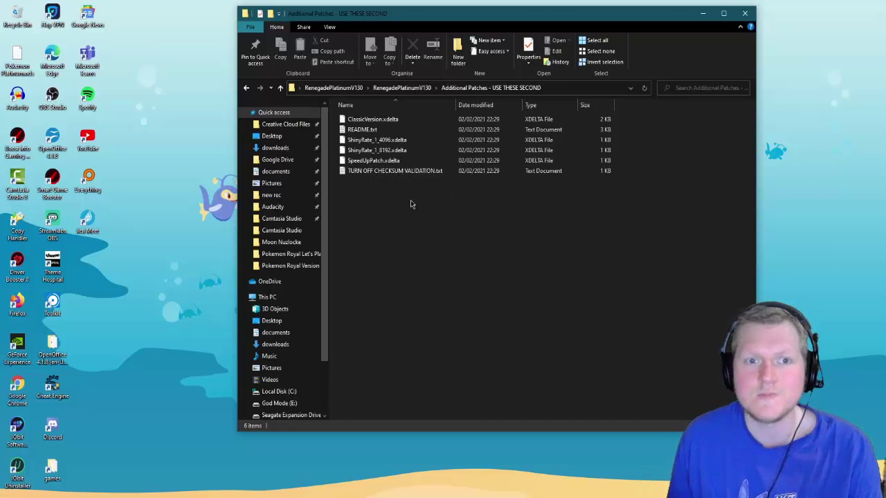
Relaunch DeltaPatcherLite.exe from the inner RenegadePlatinumV130 folder and choose Pokemon Platinum.nds from the desktop as the original file
left_click(401, 88)
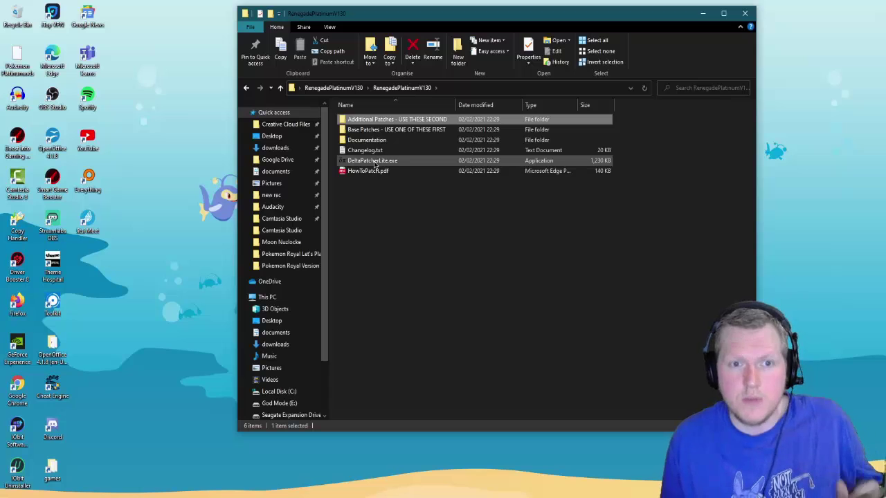
double_click(375, 161)
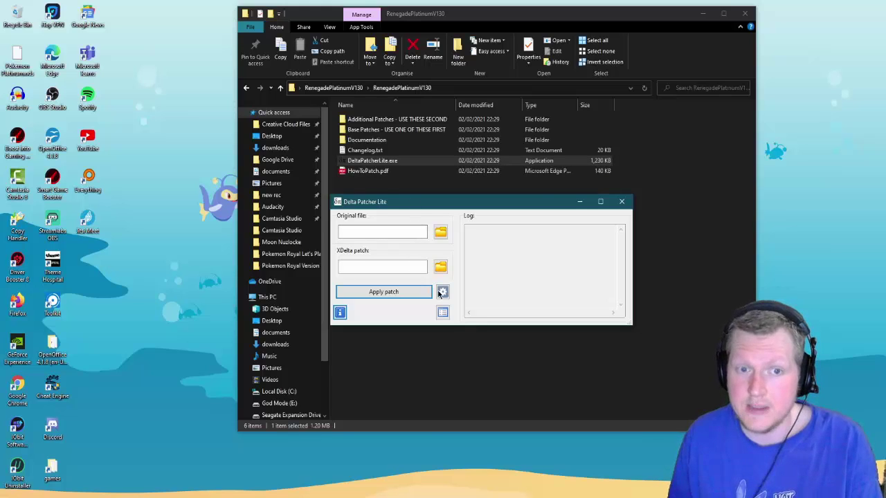
left_click(441, 233)
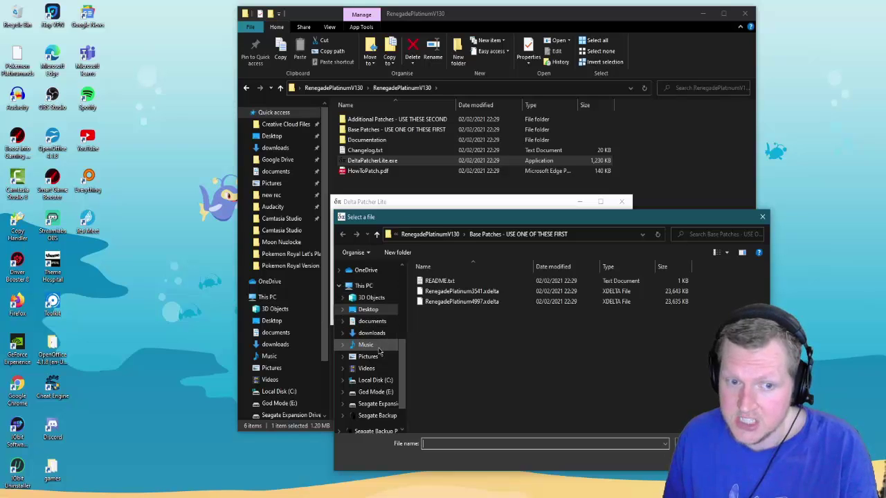
left_click(369, 310)
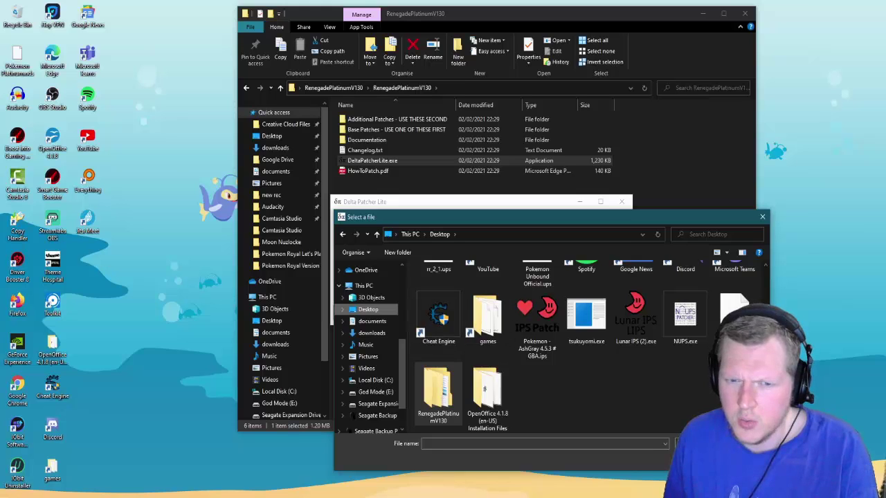
scroll(537, 304, "up", 2)
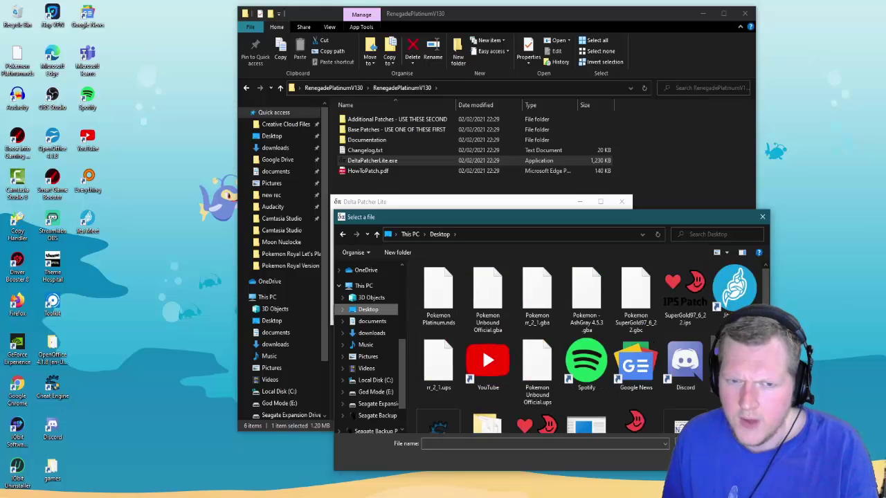
left_click(439, 305)
double_click(439, 305)
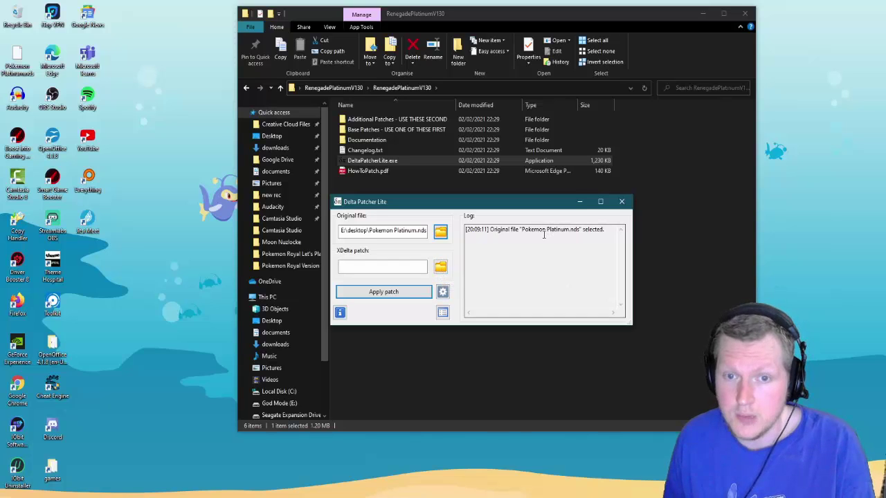
Choose ClassicVersion.xdelta from the Additional Patches - USE THESE SECOND folder inside RenegadePlatinumV130 as the XDelta patch and apply it
left_click(440, 268)
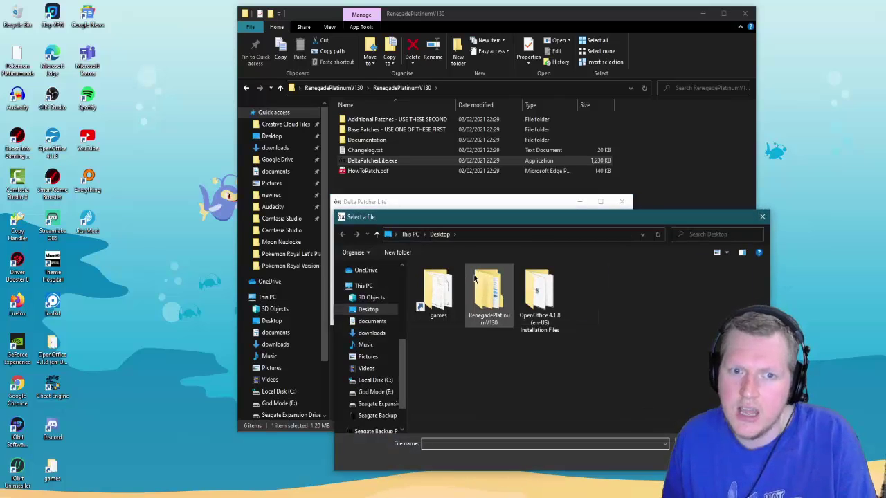
double_click(473, 307)
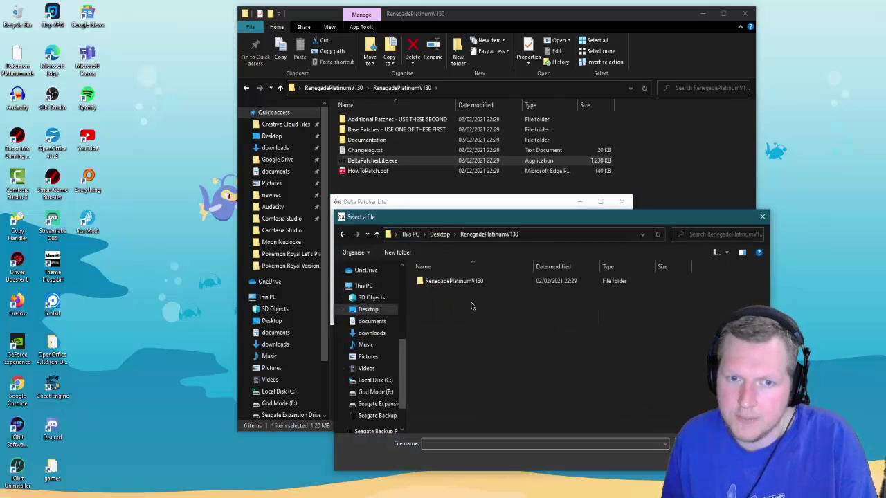
double_click(467, 284)
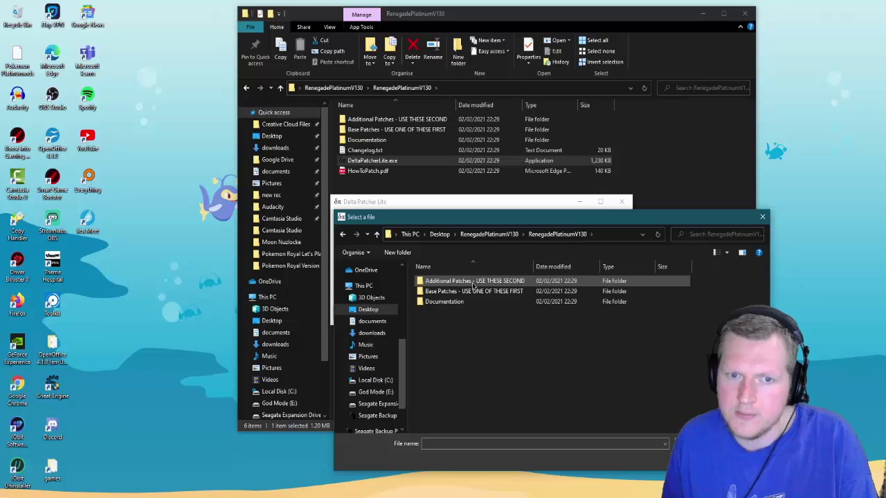
double_click(515, 283)
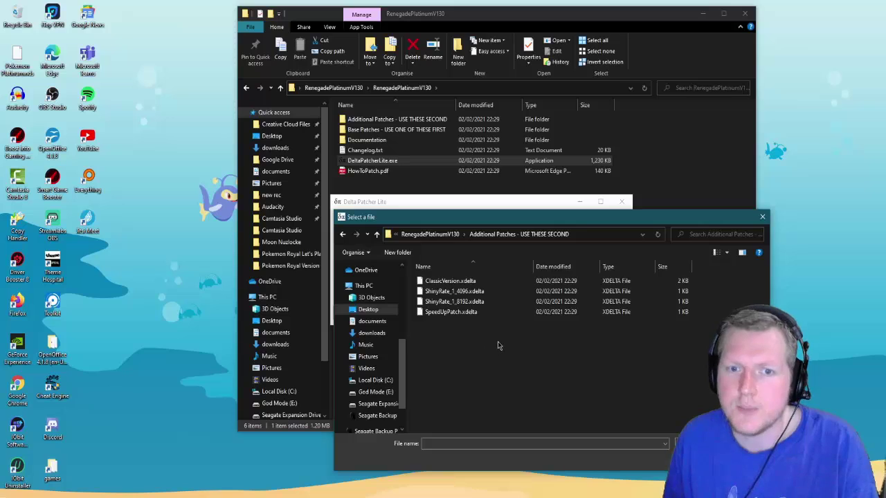
left_click(492, 283)
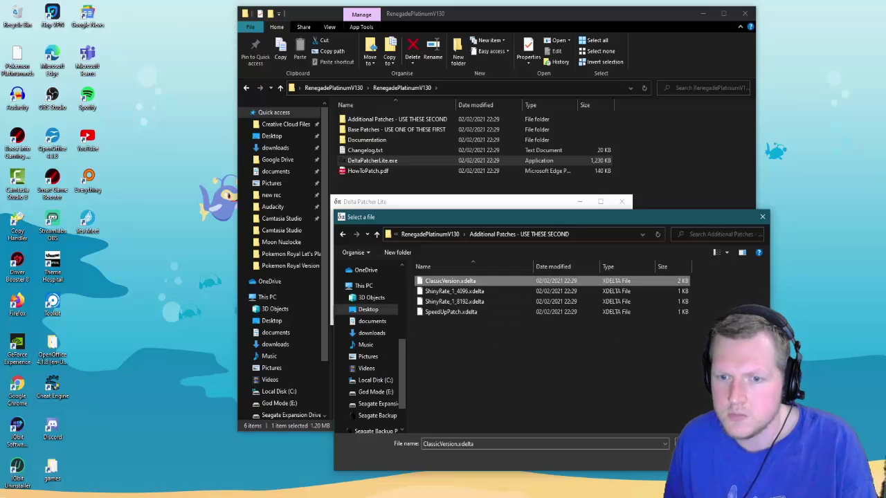
left_click(699, 461)
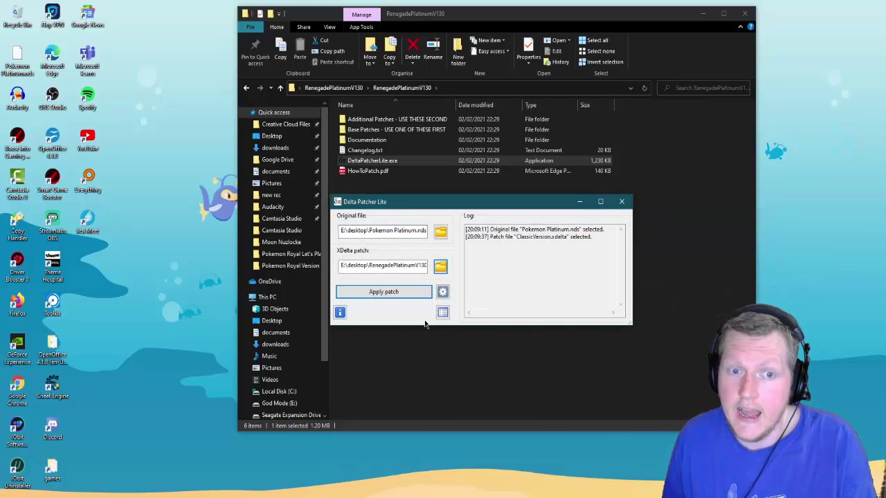
left_click(403, 302)
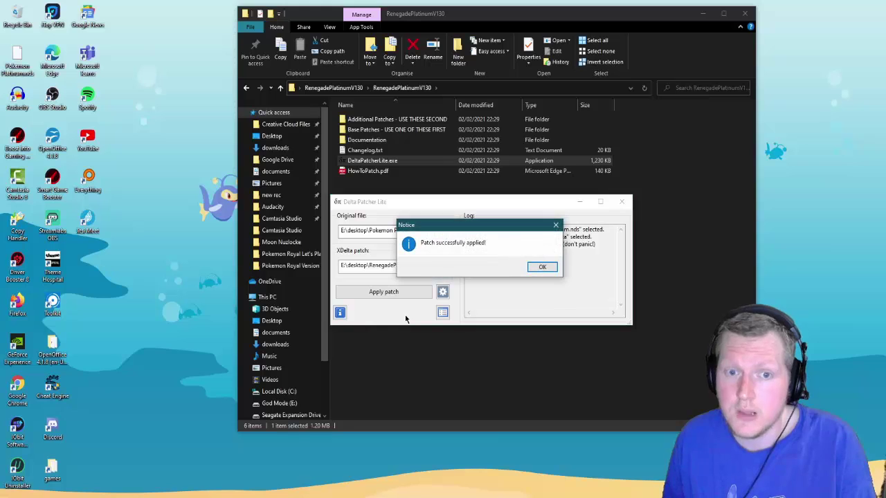
left_click(544, 266)
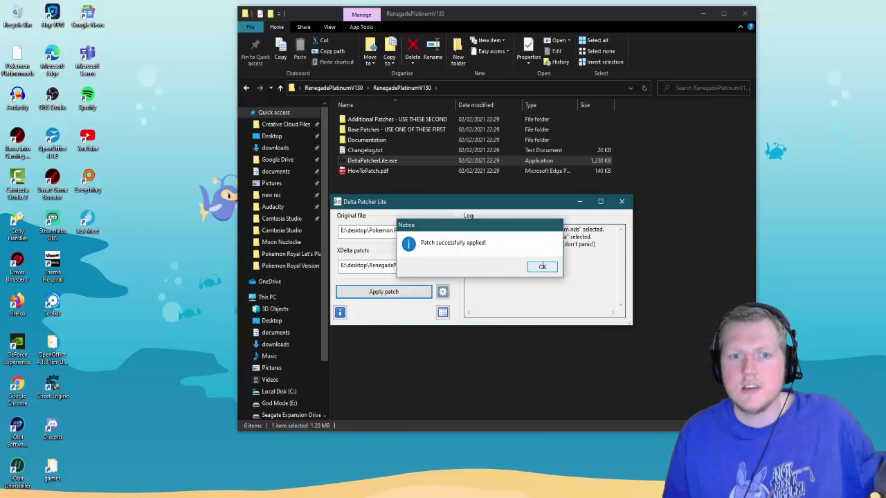